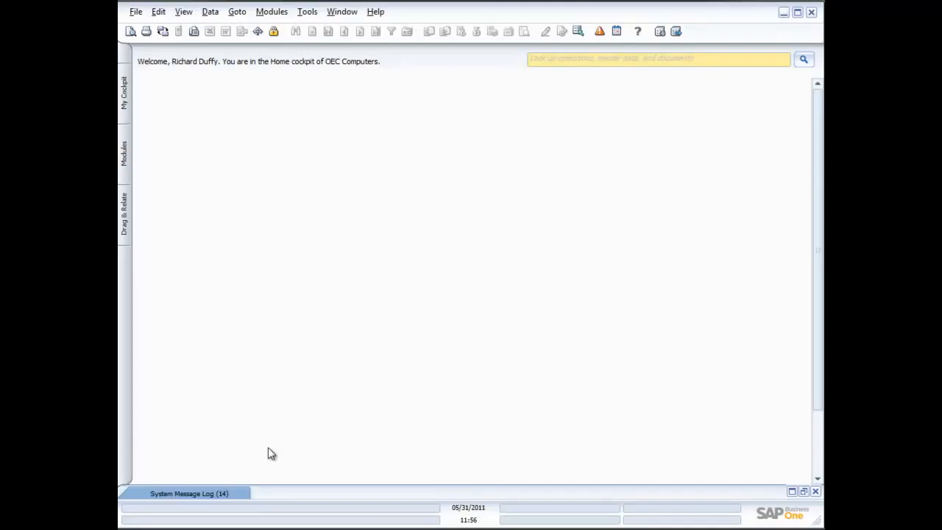
# Step: Open a new sales quotation from the Sales - A/R module and reposition its window
pyautogui.click(124, 151)
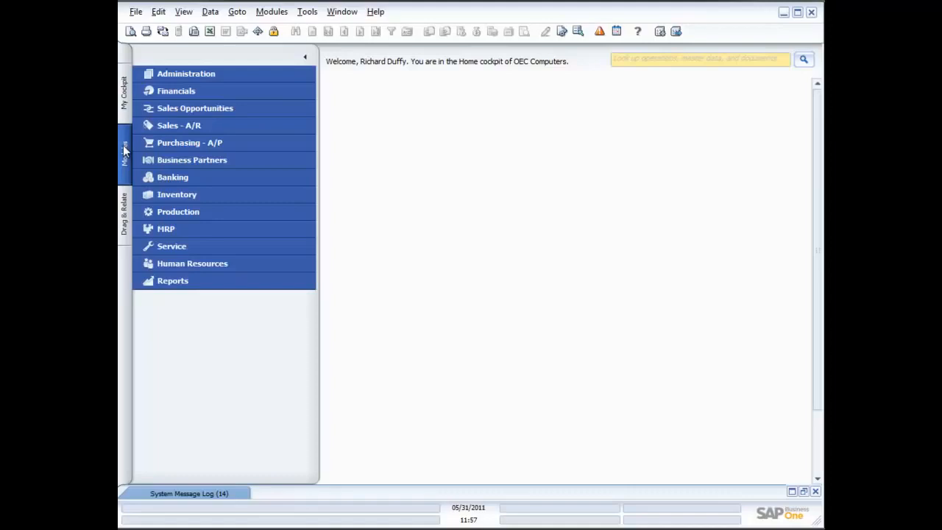
pyautogui.click(167, 126)
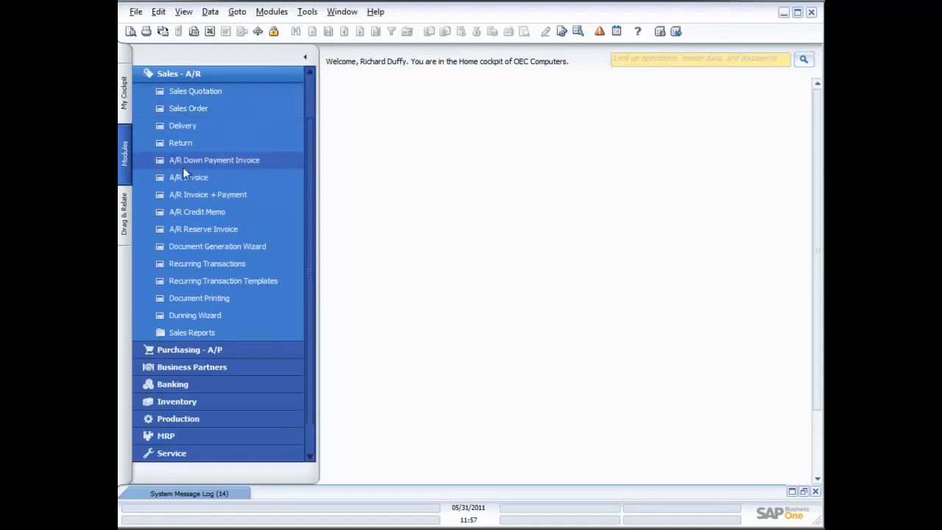
pyautogui.click(186, 93)
pyautogui.moveTo(508, 112); pyautogui.dragTo(451, 84)
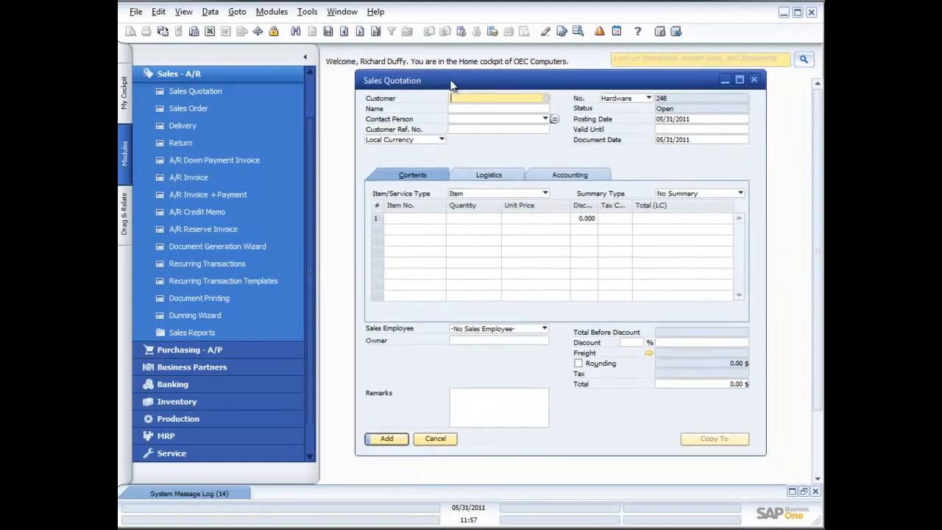
# Step: Choose Earthshaker Corporation as the quotation's customer from the list of business partners
pyautogui.click(546, 98)
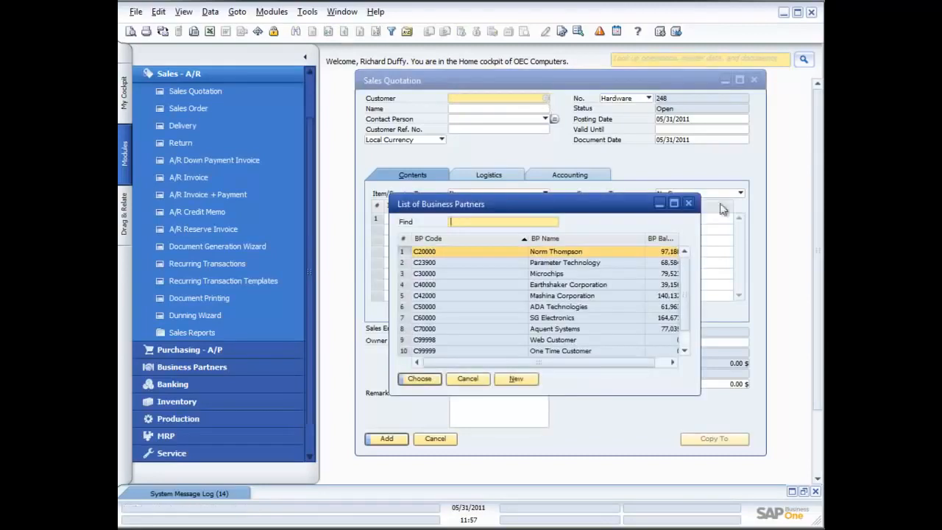
pyautogui.click(689, 203)
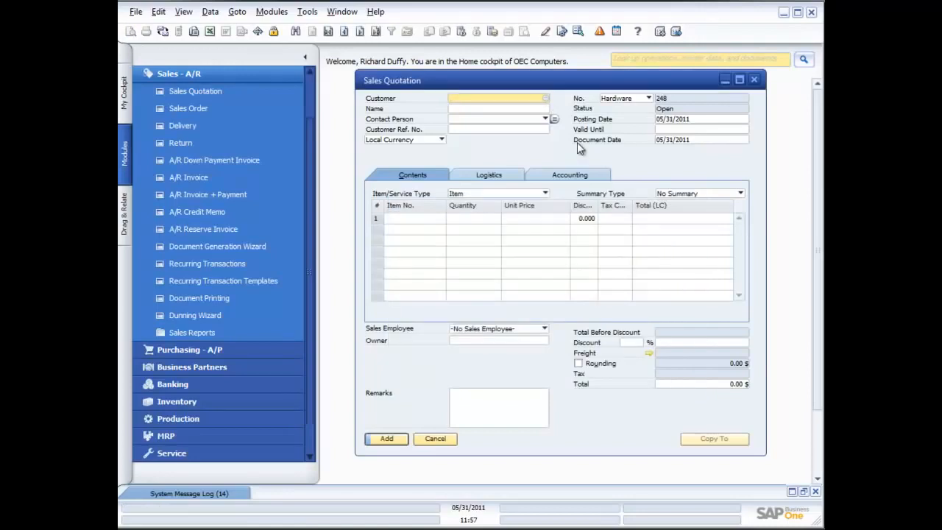
pyautogui.write('*')
pyautogui.press('Tab')
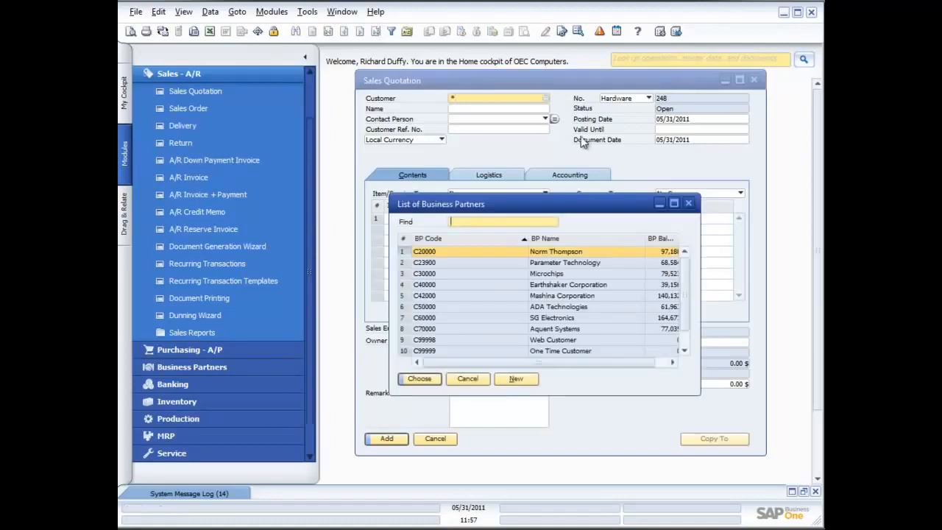
pyautogui.doubleClick(454, 284)
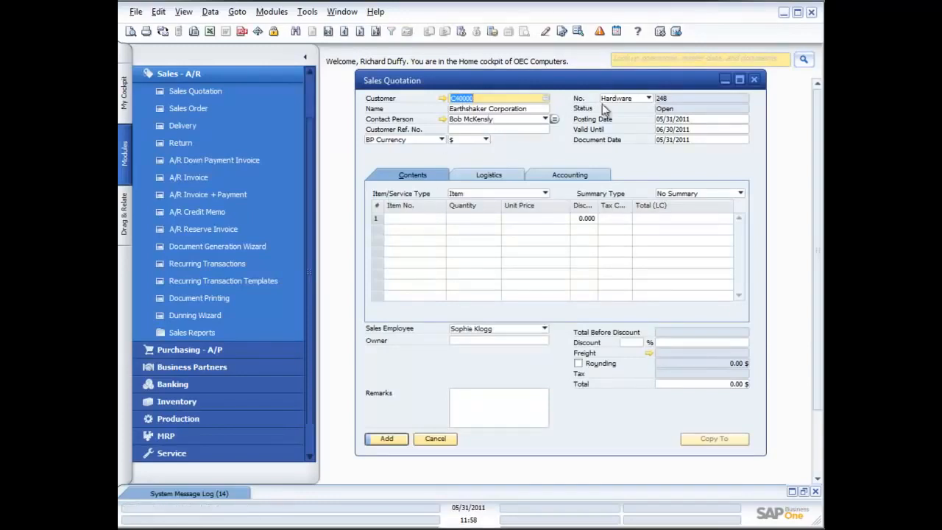
# Step: Review the quotation's customer reference number field and its posting, valid-until and document dates
pyautogui.click(461, 130)
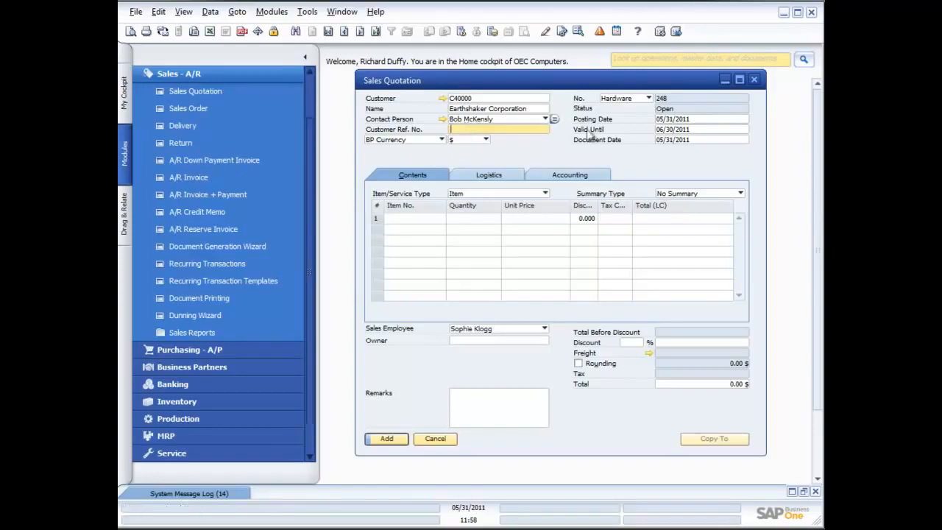
pyautogui.click(689, 121)
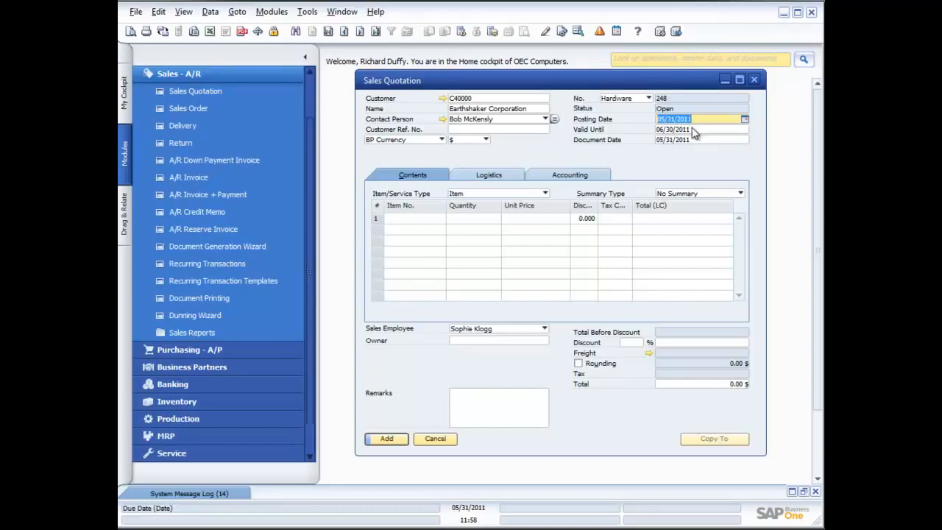
pyautogui.click(695, 129)
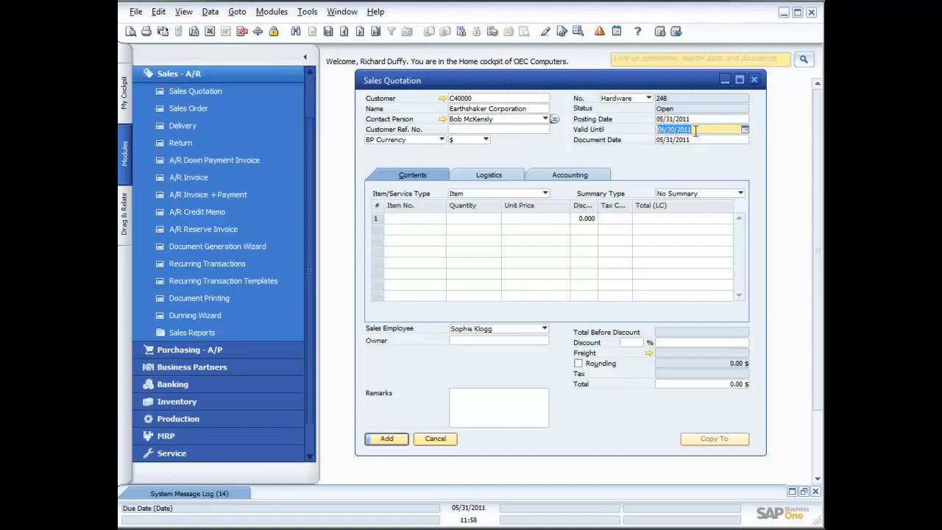
pyautogui.click(696, 140)
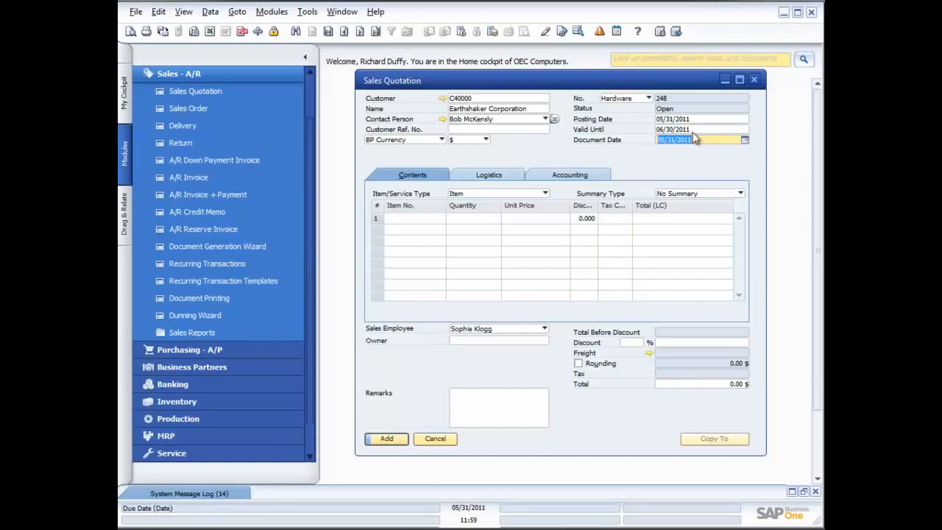
# Step: Add item A00001 to the first line of the quotation with a quantity of 5
pyautogui.click(422, 219)
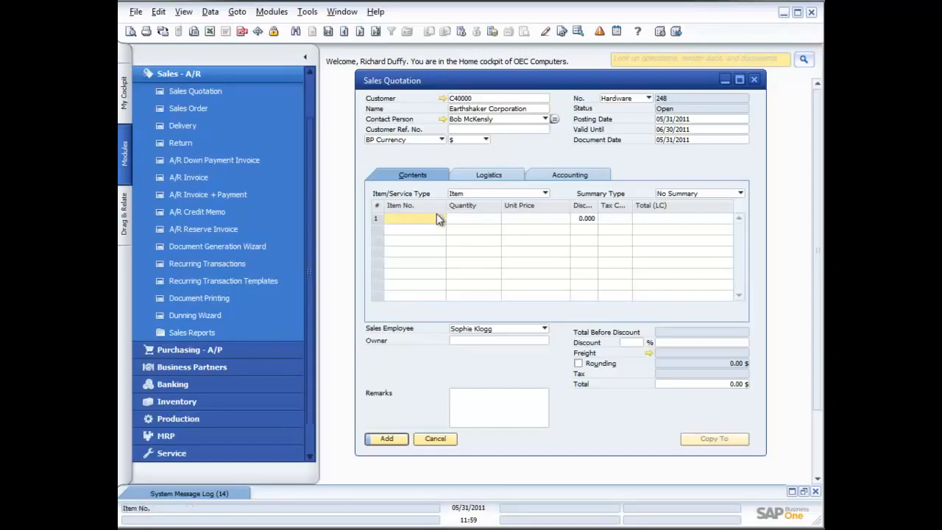
pyautogui.press('Tab')
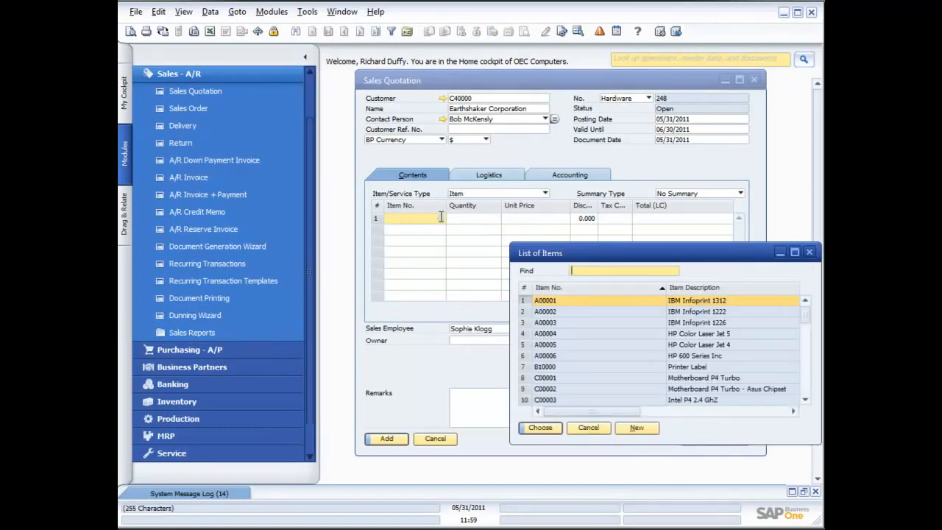
pyautogui.doubleClick(610, 300)
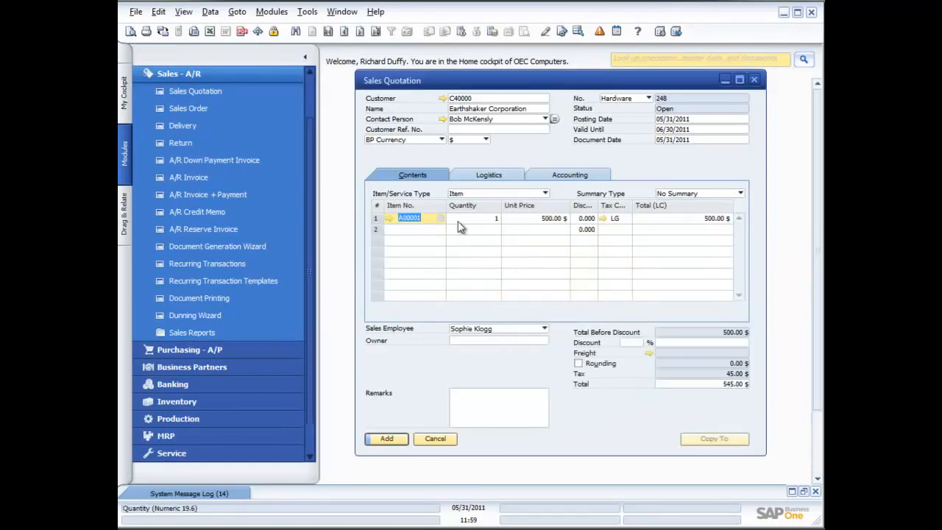
pyautogui.click(477, 219)
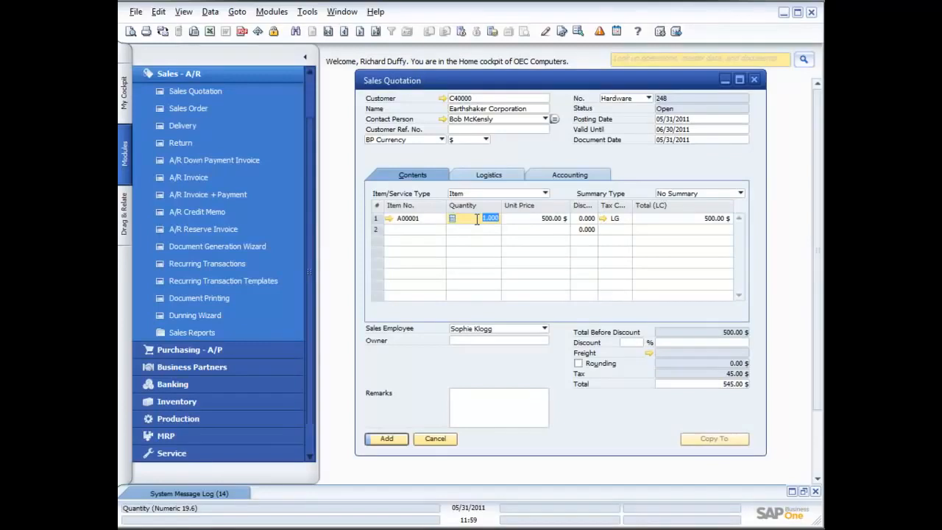
pyautogui.write('5')
pyautogui.press('Tab')
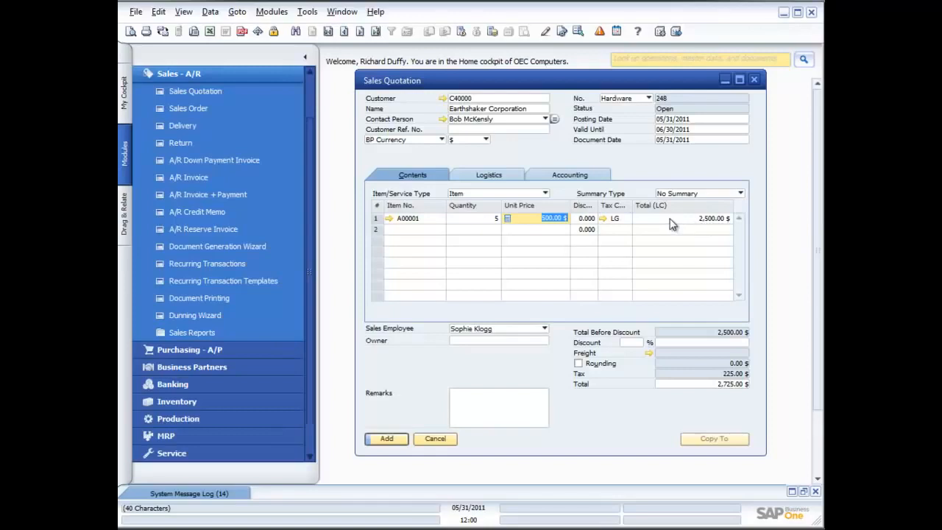
# Step: Add item A00002 to the second line with a quantity of 5 and save the quotation
pyautogui.click(435, 231)
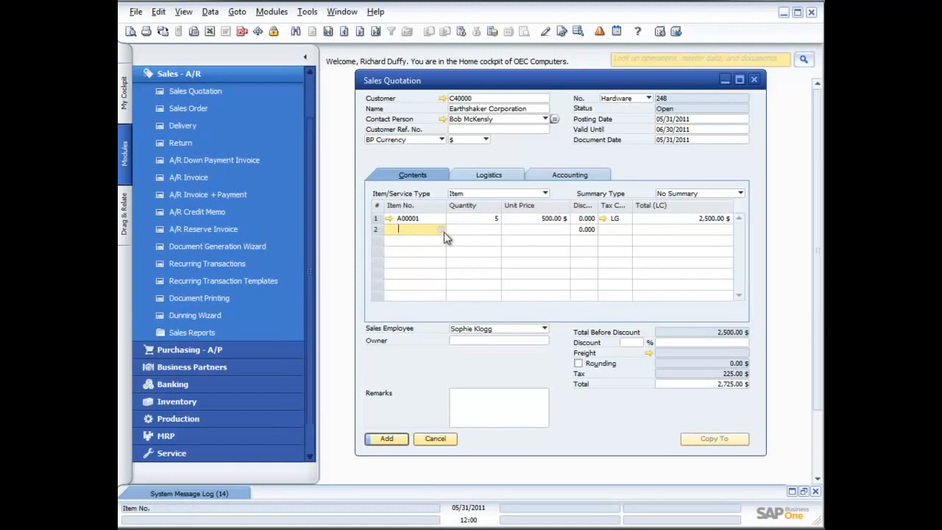
pyautogui.click(441, 230)
pyautogui.doubleClick(552, 316)
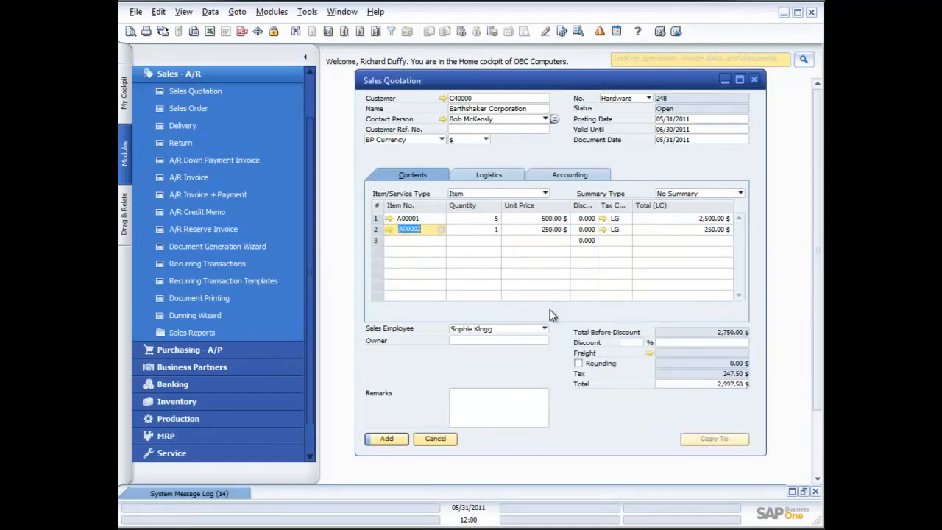
pyautogui.click(496, 229)
pyautogui.press('BackSpace')
pyautogui.write('5')
pyautogui.press('Tab')
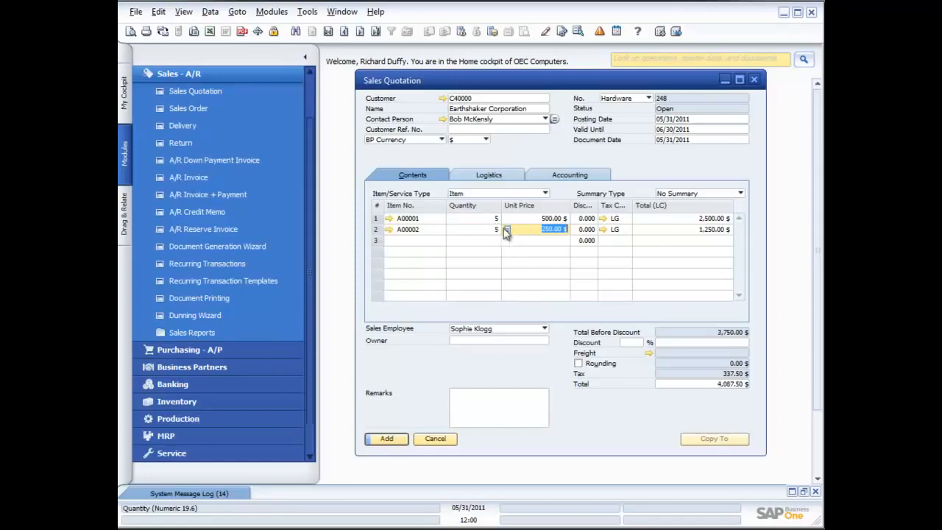
pyautogui.click(383, 438)
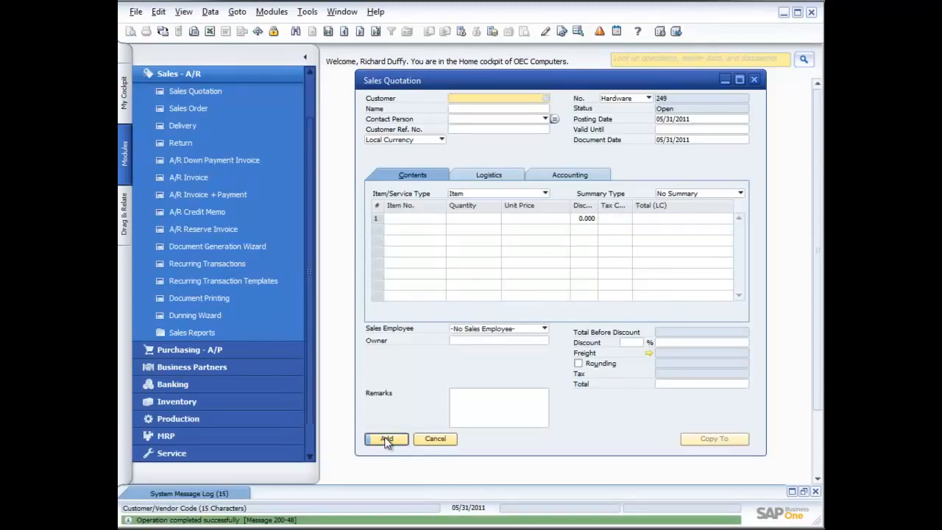
# Step: Reopen the last saved quotation and examine its gross profit calculation and the available base price options
pyautogui.click(377, 31)
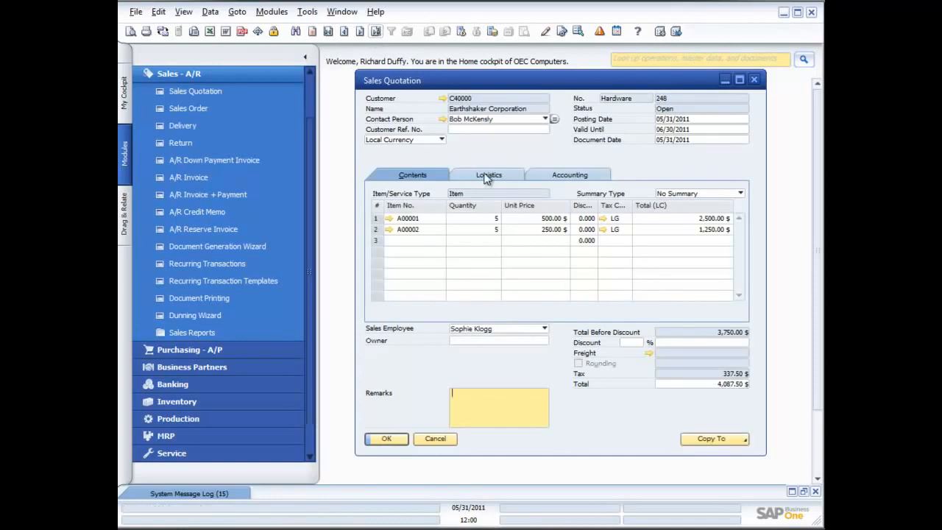
pyautogui.click(514, 229)
pyautogui.rightClick(514, 230)
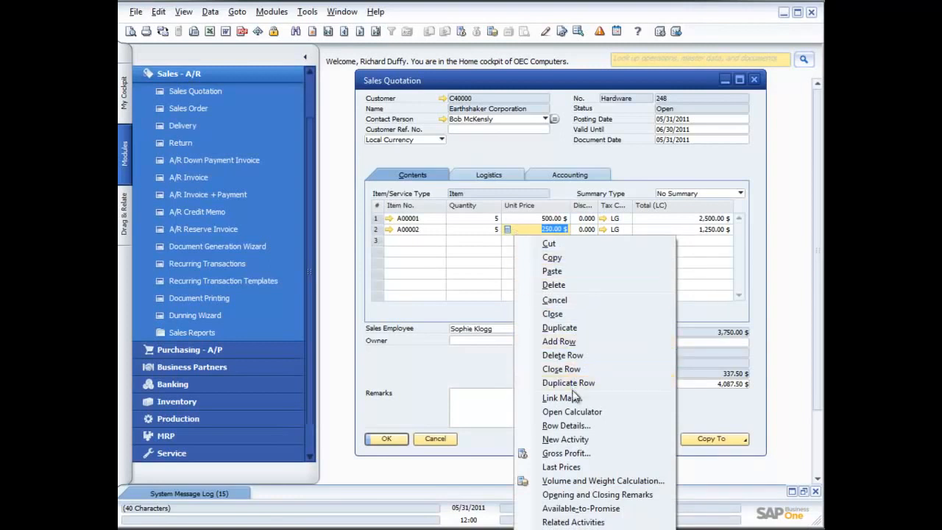
pyautogui.click(564, 454)
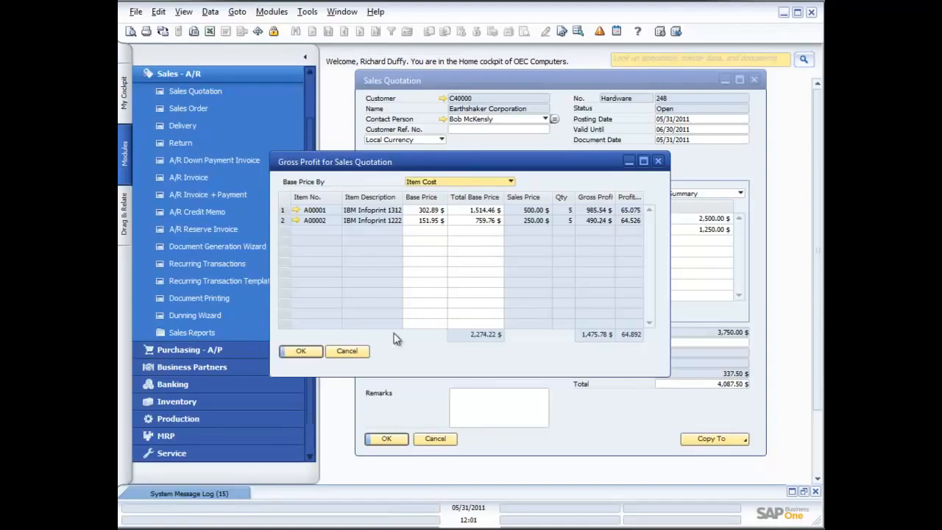
pyautogui.click(512, 183)
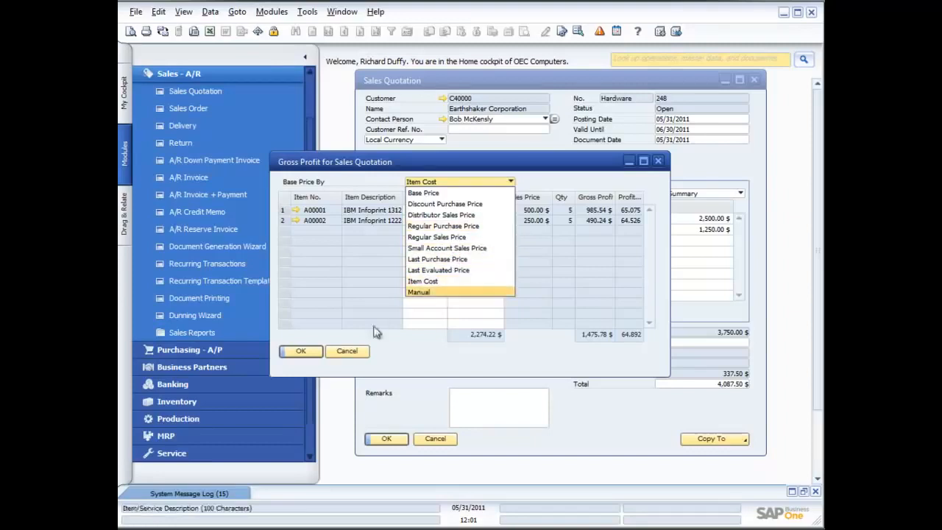
pyautogui.click(410, 351)
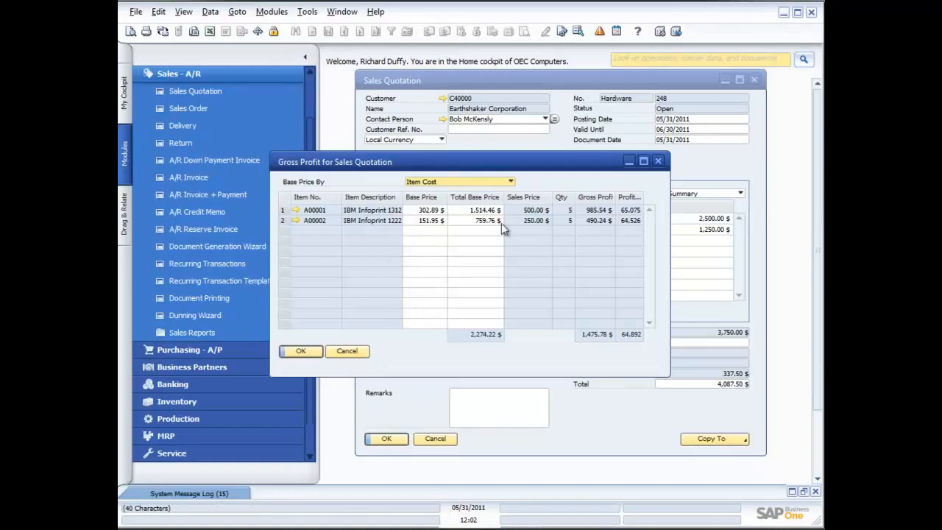
pyautogui.click(348, 353)
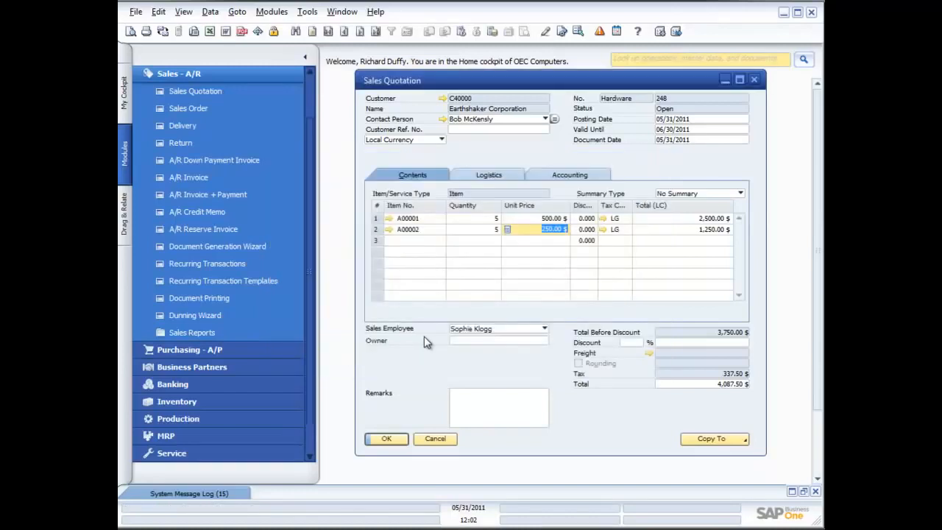
# Step: Check the available-to-promise inventory status of item A00002, including the last orders and unit columns, and close it
pyautogui.rightClick(541, 235)
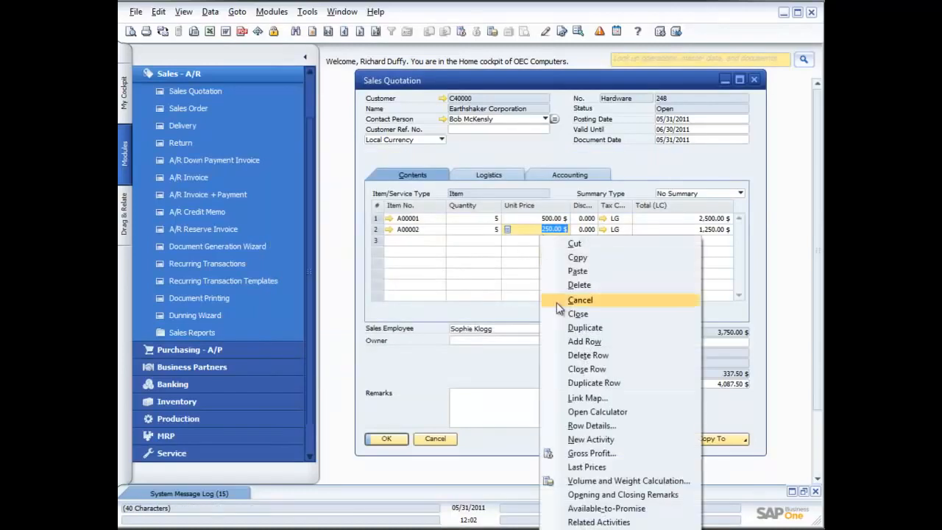
pyautogui.click(601, 509)
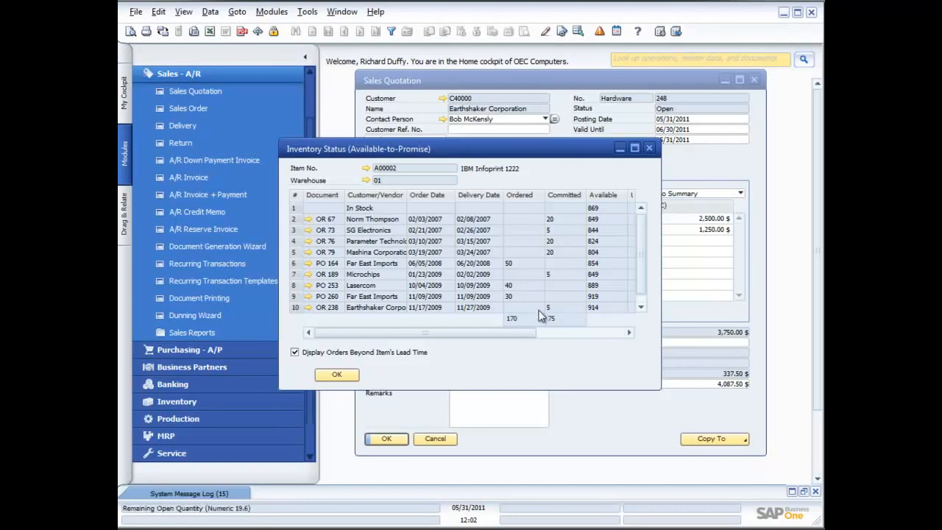
pyautogui.click(640, 307)
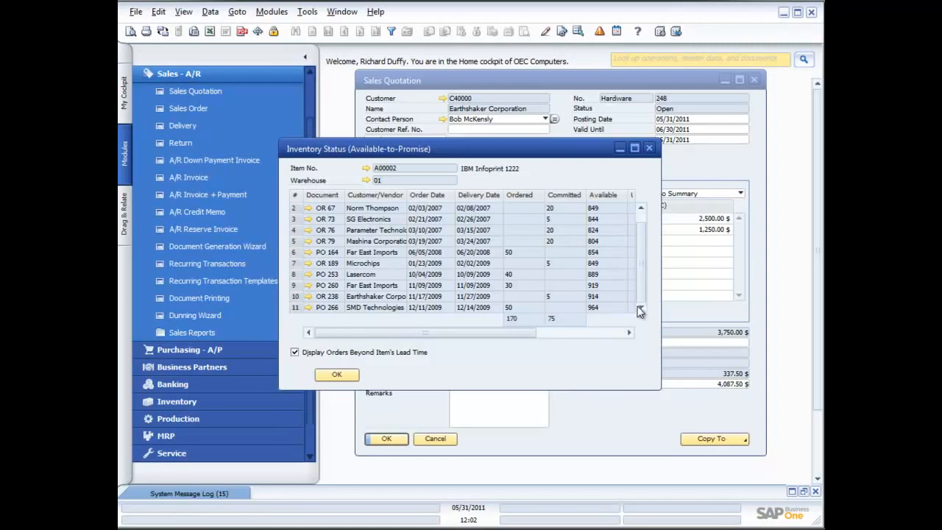
pyautogui.click(596, 332)
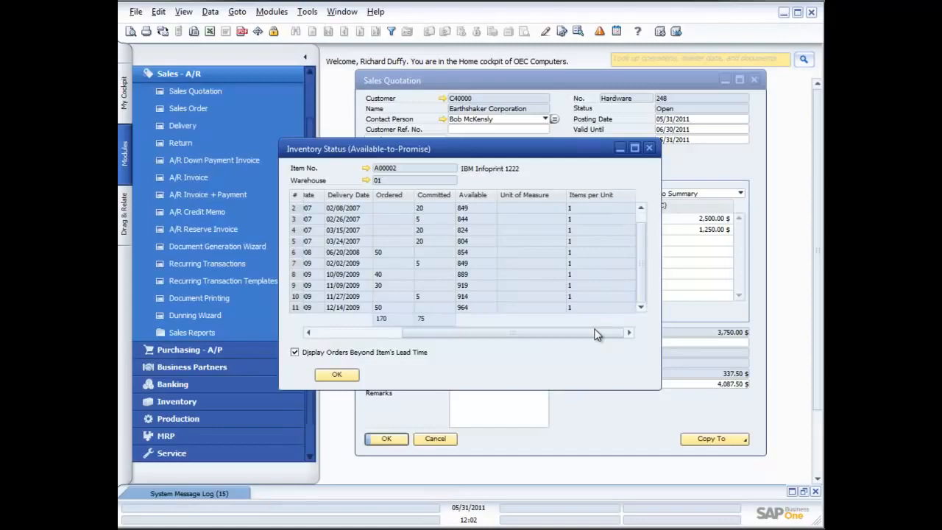
pyautogui.click(651, 149)
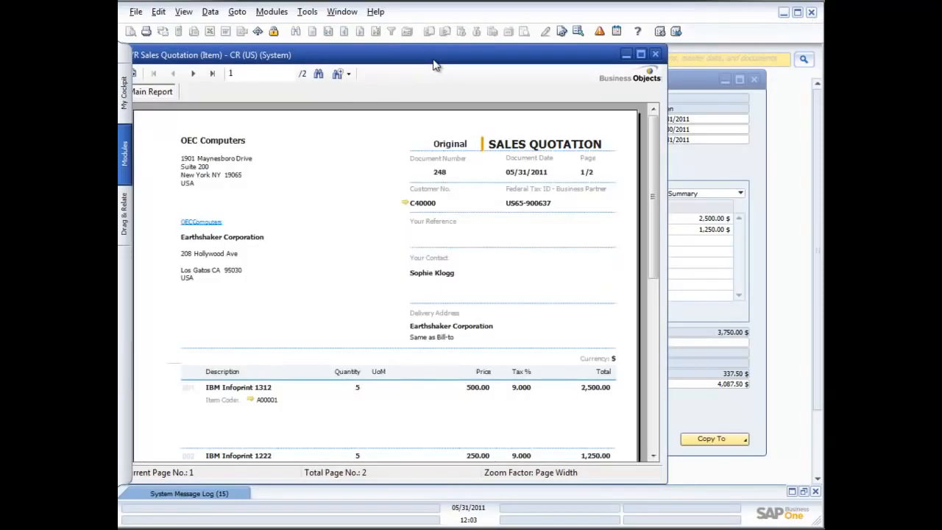
# Step: Examine the quotation's print preview down to the totals, checking item A00001's linked master data on the way
pyautogui.moveTo(434, 65); pyautogui.dragTo(480, 64)
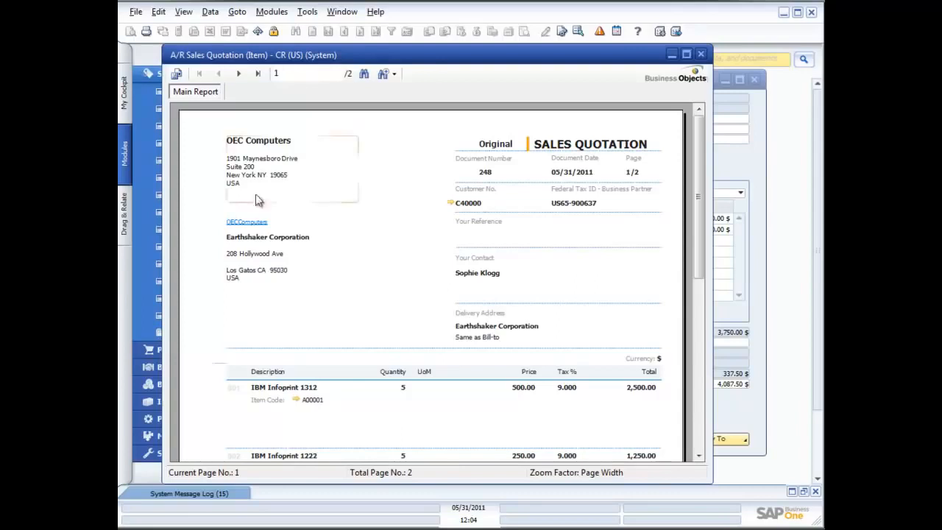
pyautogui.click(296, 400)
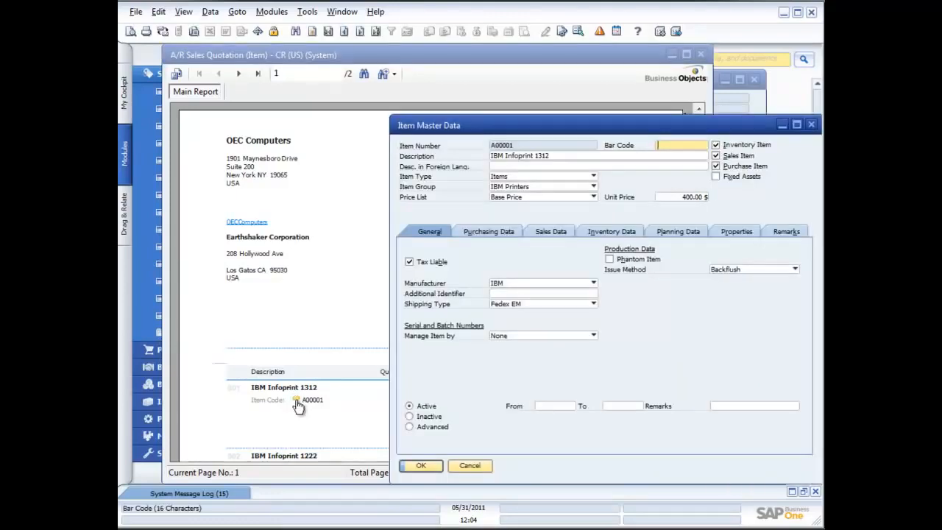
pyautogui.click(811, 124)
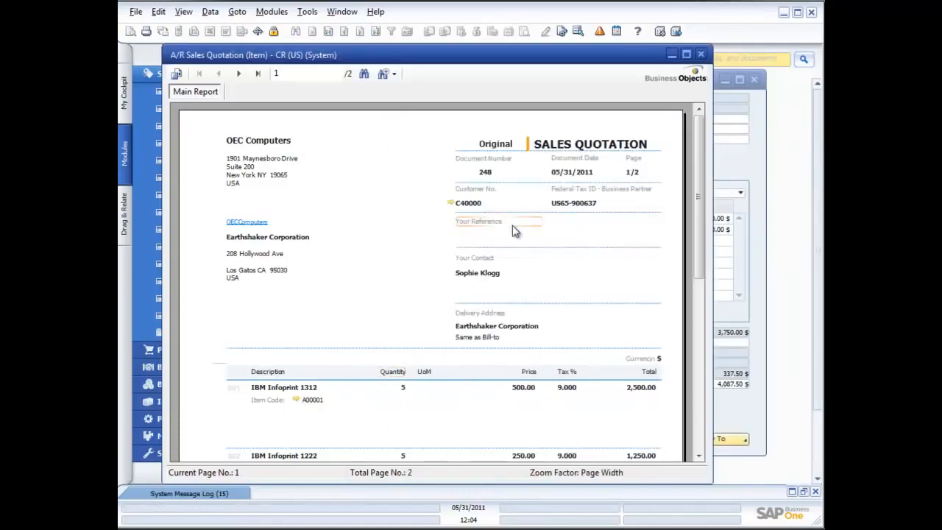
pyautogui.click(700, 374)
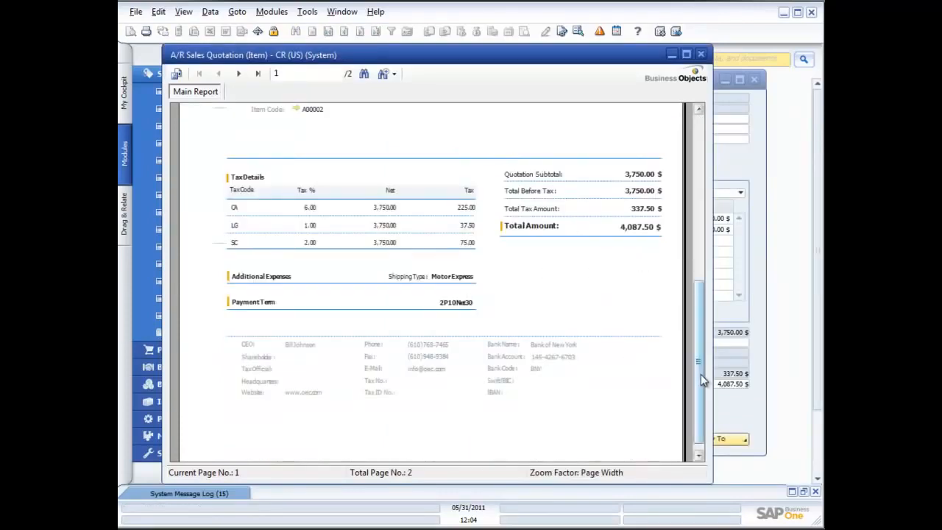
# Step: Close the quotation's print preview and copy the quotation to a sales order
pyautogui.moveTo(701, 375); pyautogui.dragTo(705, 203)
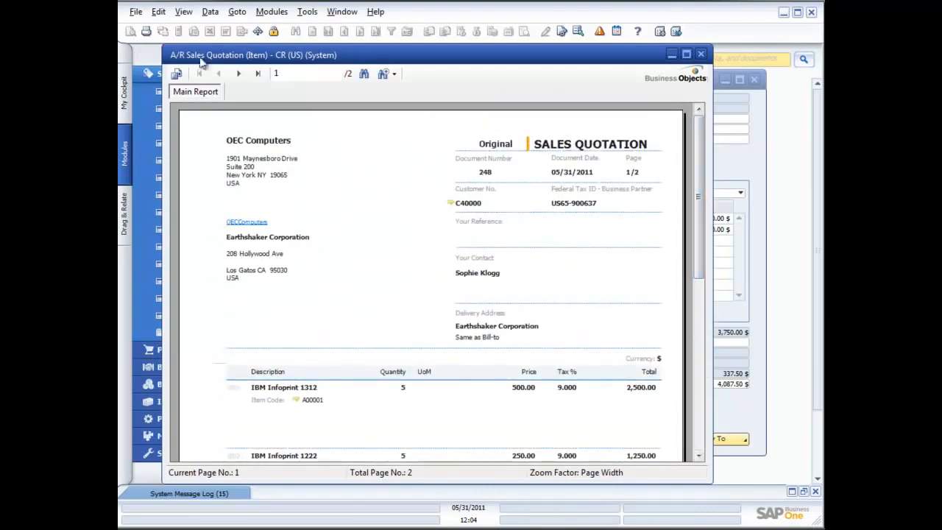
pyautogui.click(703, 55)
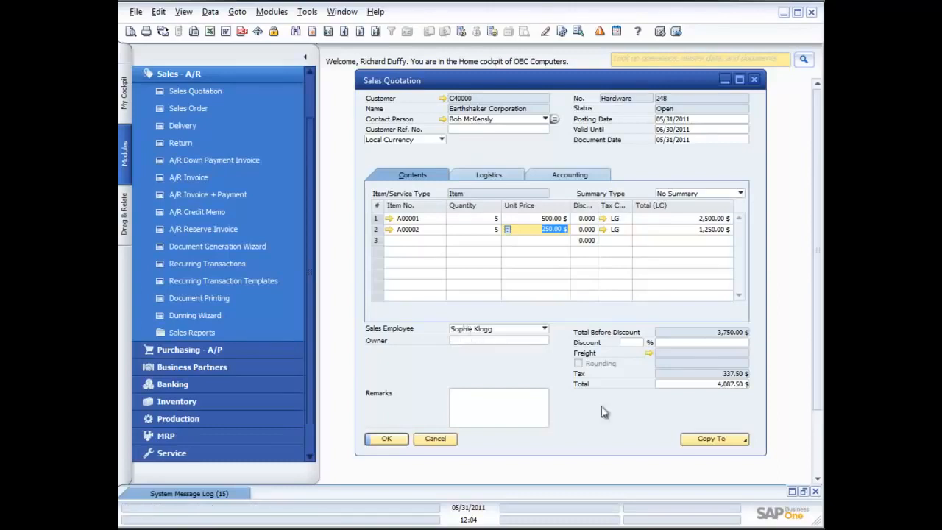
pyautogui.click(743, 440)
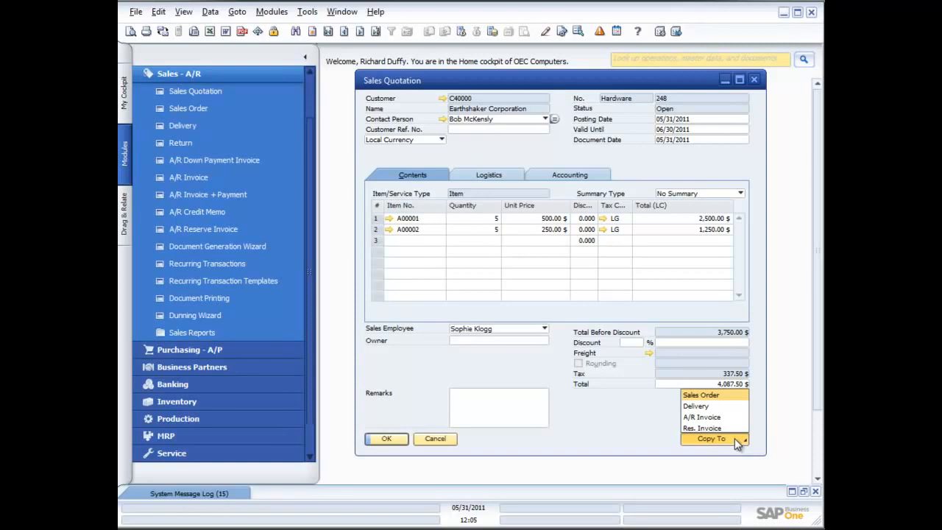
pyautogui.click(715, 395)
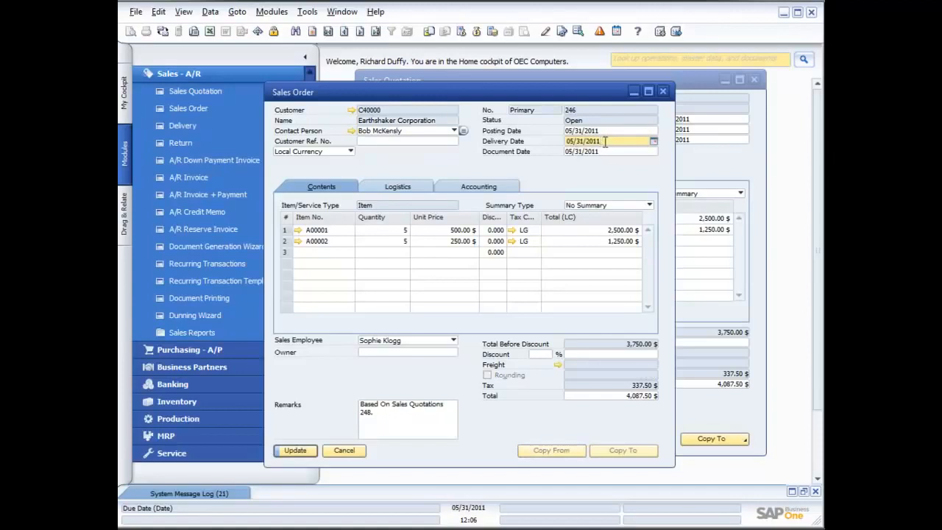
# Step: Set the sales order's delivery date to 06/02/2011 and apply the new date to the existing table rows
pyautogui.moveTo(585, 140); pyautogui.dragTo(567, 140)
pyautogui.write('06/02')
pyautogui.press('Tab')
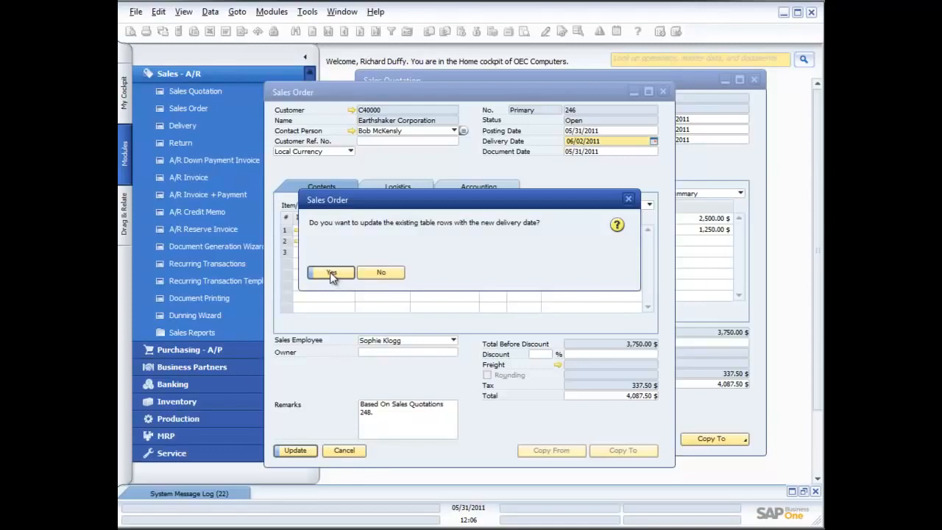
pyautogui.click(331, 273)
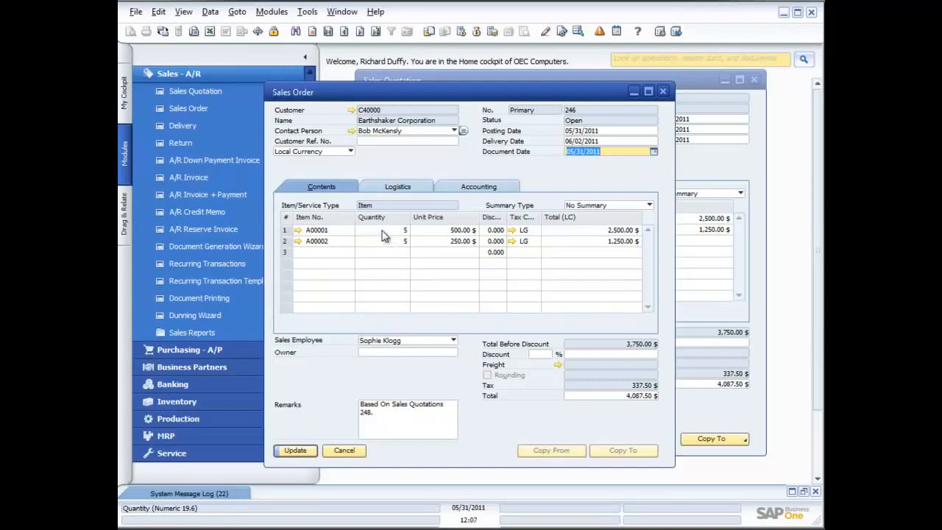
# Step: Open the row details of the A00001 line beside the sales order and examine its fields down to the width
pyautogui.rightClick(440, 232)
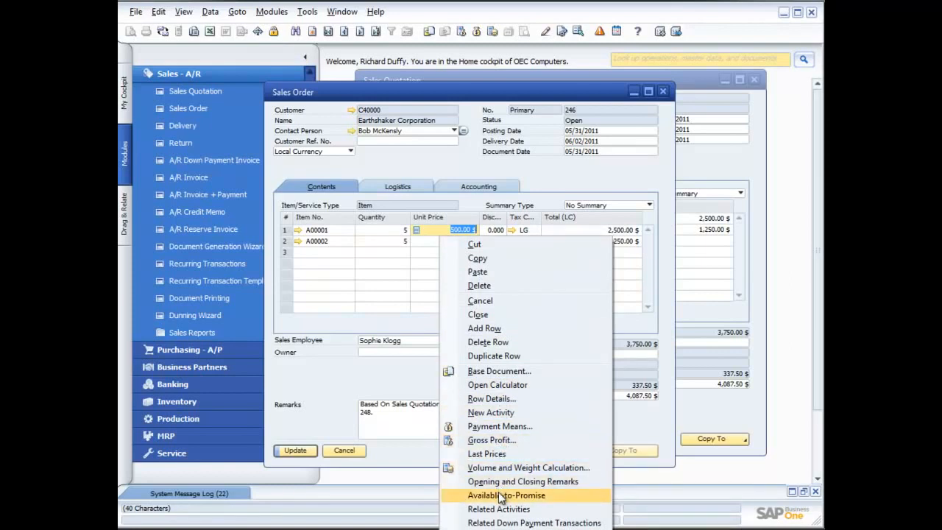
pyautogui.click(391, 232)
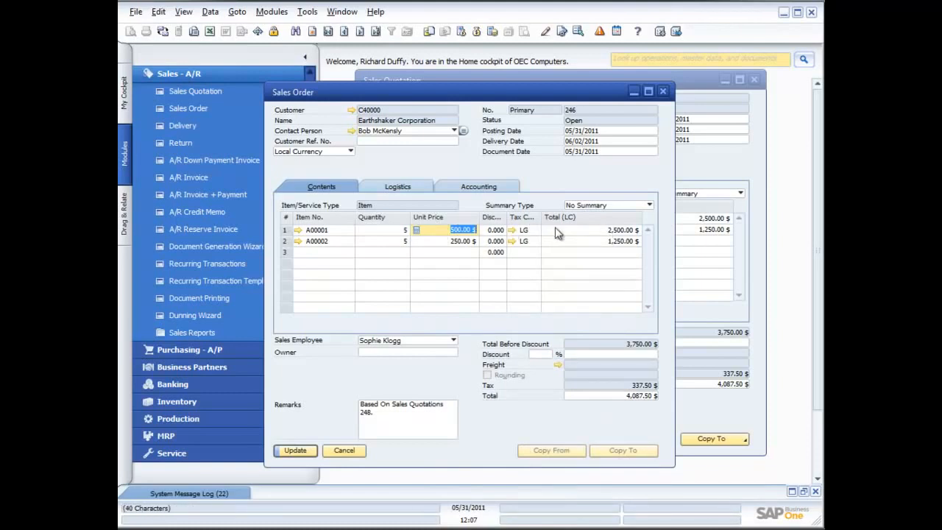
pyautogui.moveTo(477, 92); pyautogui.dragTo(412, 66)
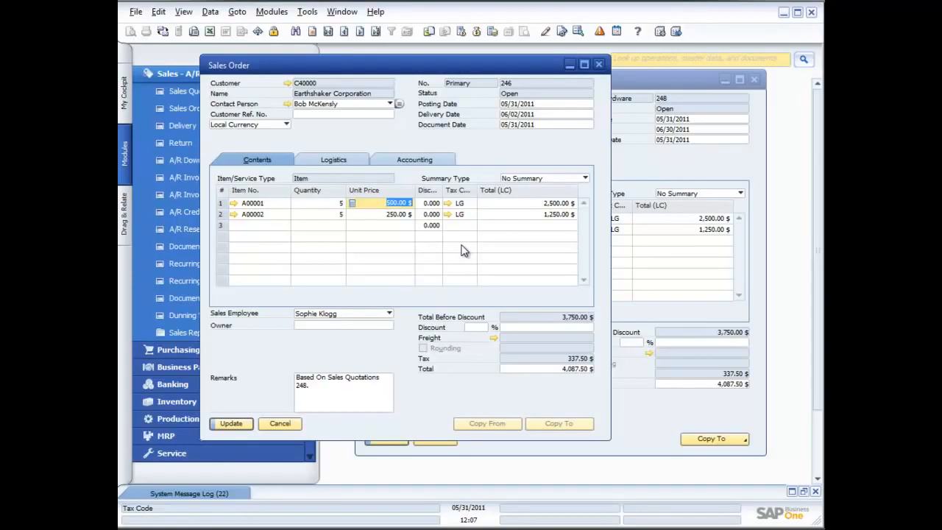
pyautogui.hotkey('ctrl', 'l')
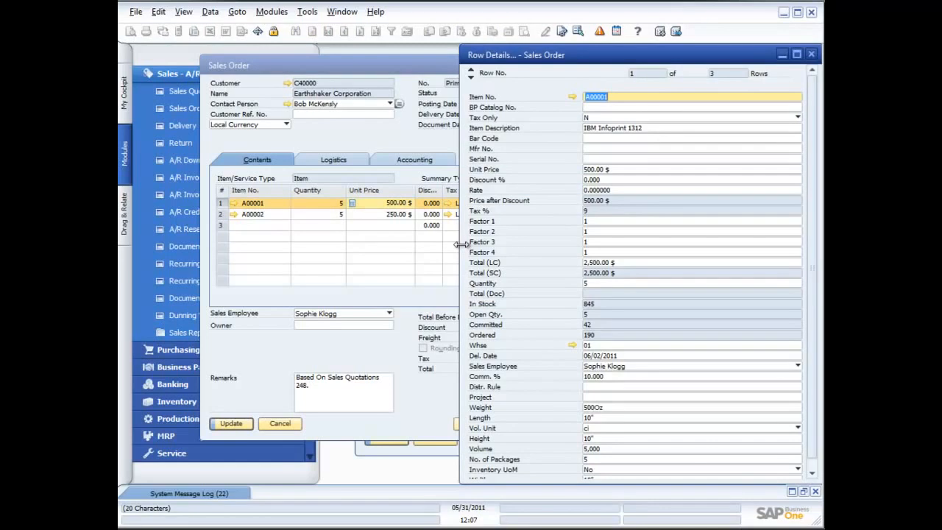
pyautogui.moveTo(356, 62); pyautogui.dragTo(288, 61)
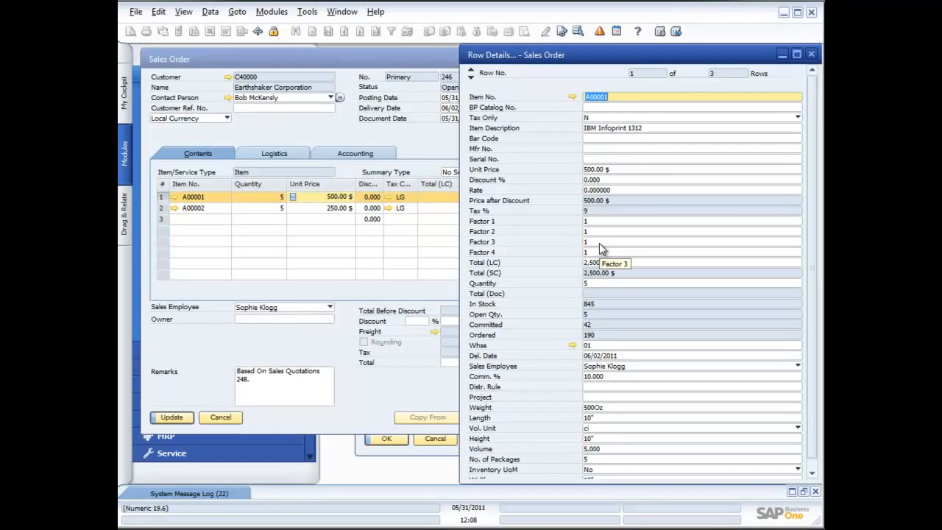
pyautogui.click(605, 138)
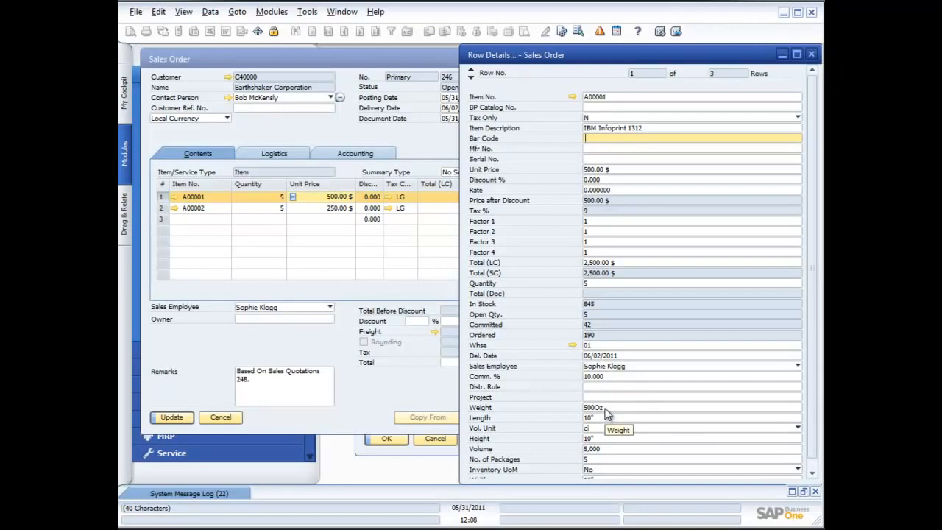
pyautogui.scroll(-1, 605, 413)
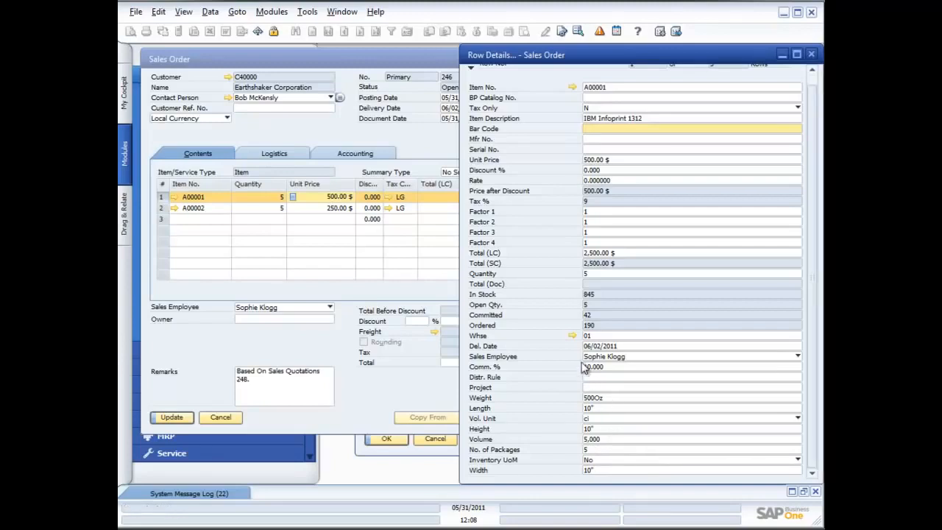
# Step: Check item A00001's stock by warehouse from the row details without choosing one, and close the row details
pyautogui.click(609, 335)
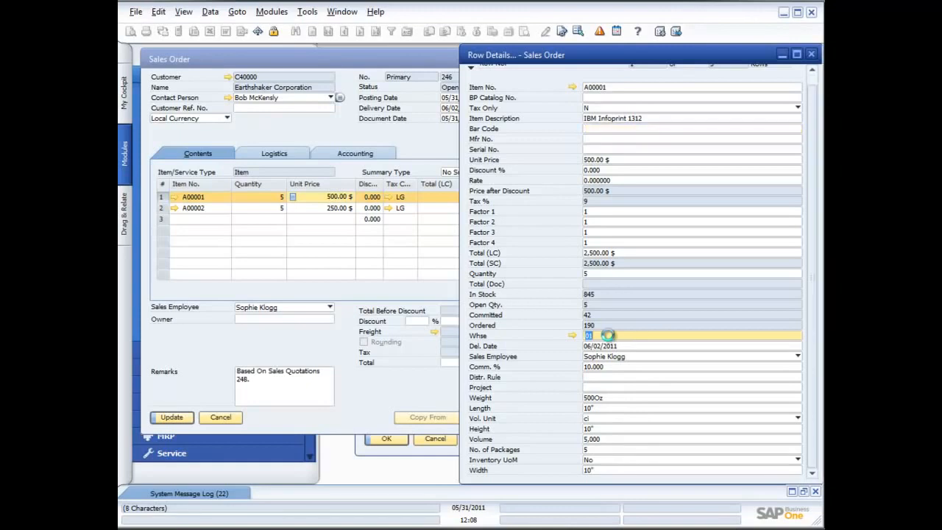
pyautogui.hotkey('ctrl', 'Tab')
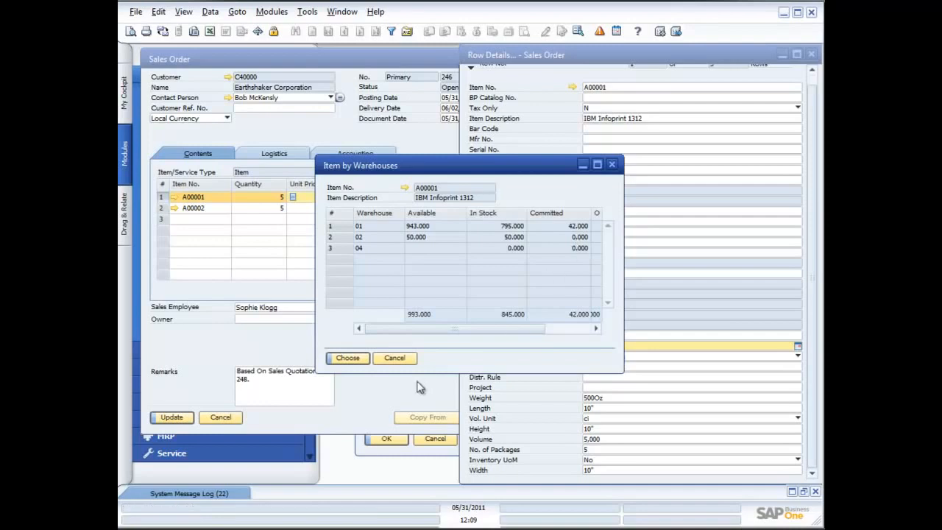
pyautogui.click(397, 358)
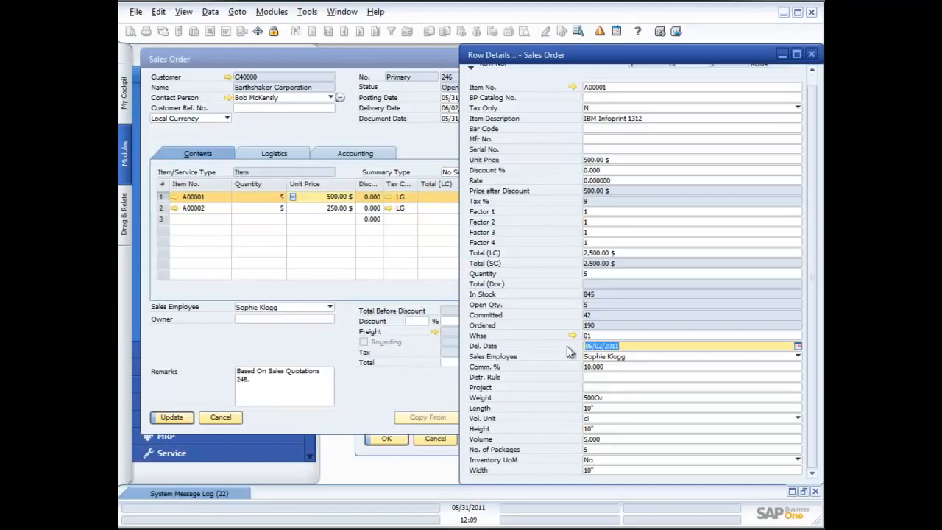
pyautogui.click(812, 55)
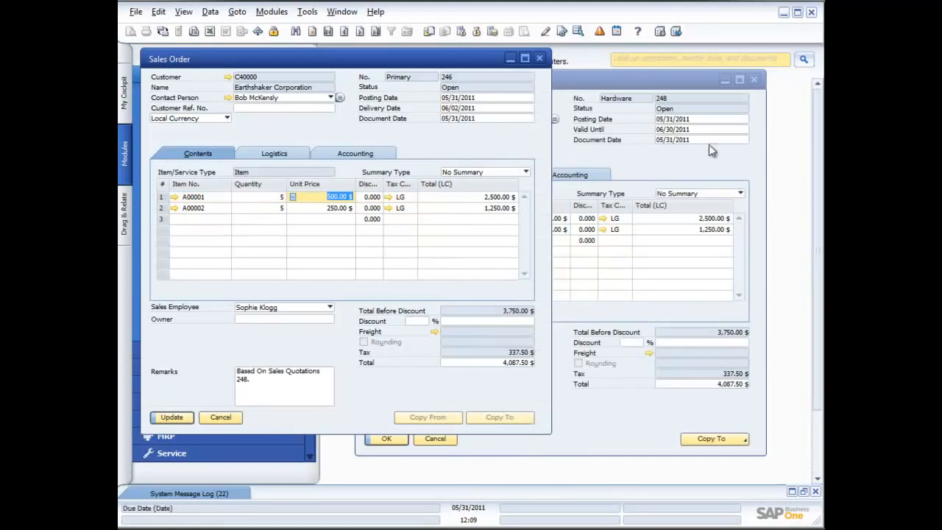
# Step: Maximize the sales order, open its form settings and show the row format column list
pyautogui.click(525, 59)
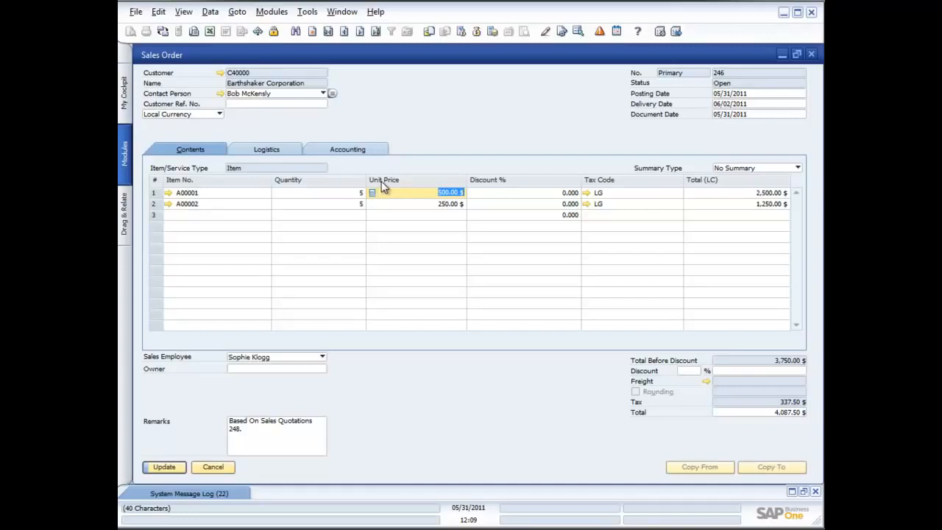
pyautogui.click(308, 13)
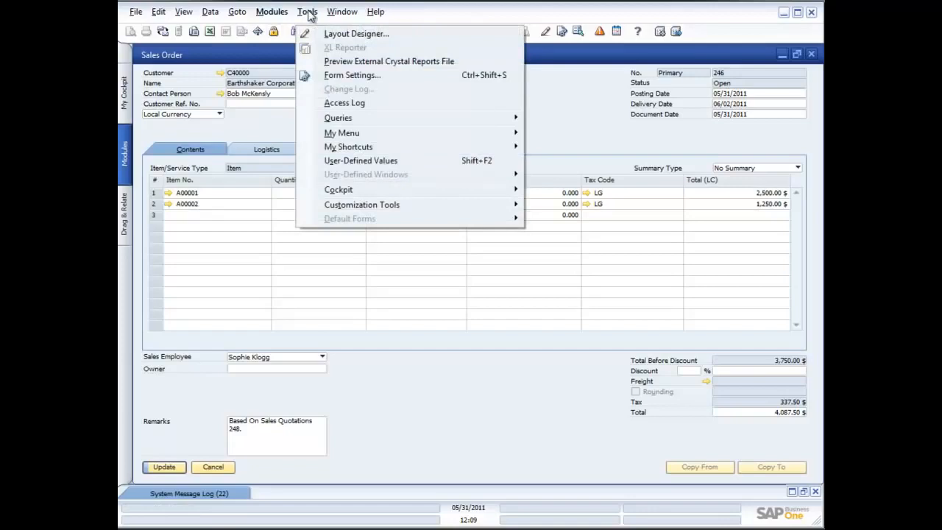
pyautogui.click(353, 74)
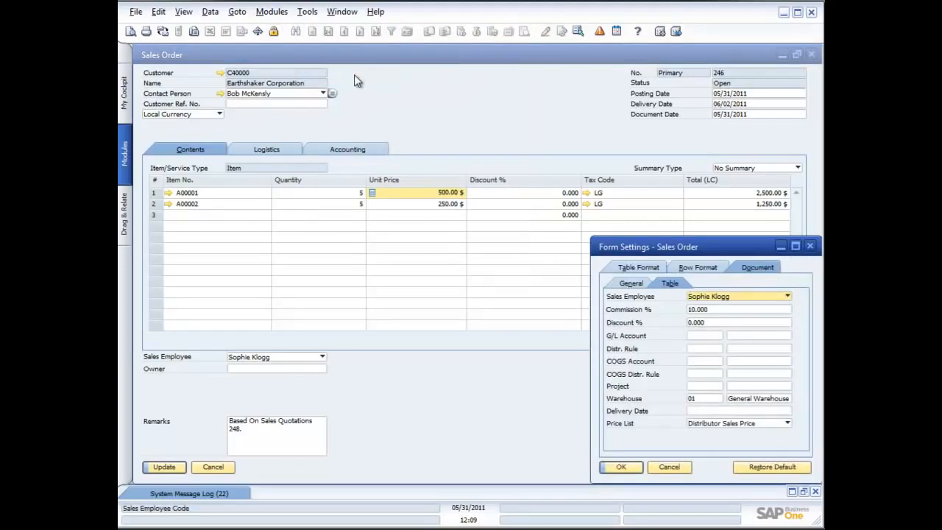
pyautogui.moveTo(674, 249); pyautogui.dragTo(405, 223)
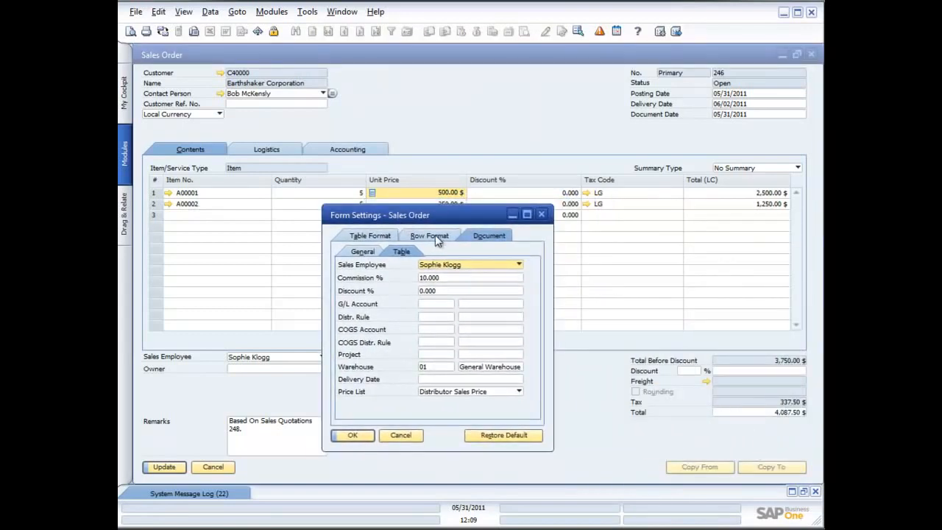
pyautogui.click(432, 237)
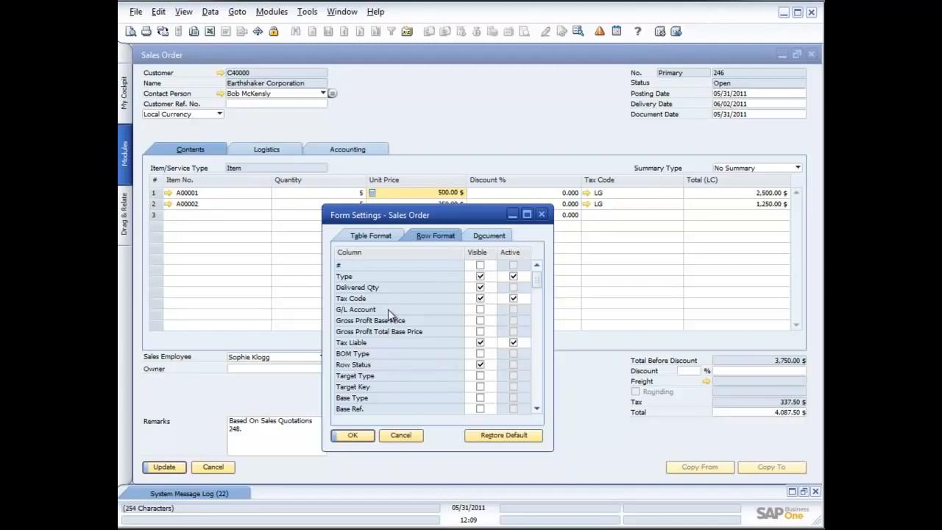
pyautogui.click(513, 276)
# Step: In the table format, make the Whse column visible and active, place it directly before Unit Price and confirm the form settings
pyautogui.click(380, 239)
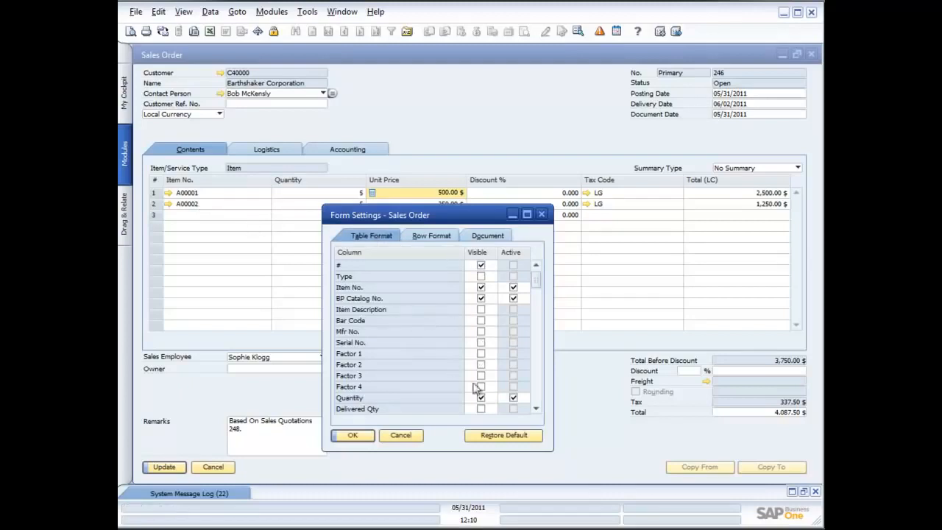
pyautogui.moveTo(536, 408); pyautogui.dragTo(536, 409)
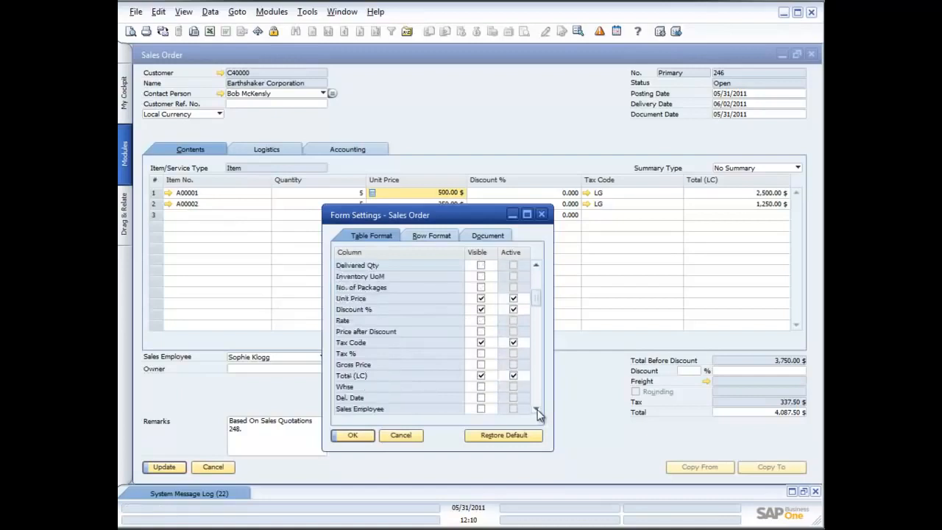
pyautogui.click(482, 387)
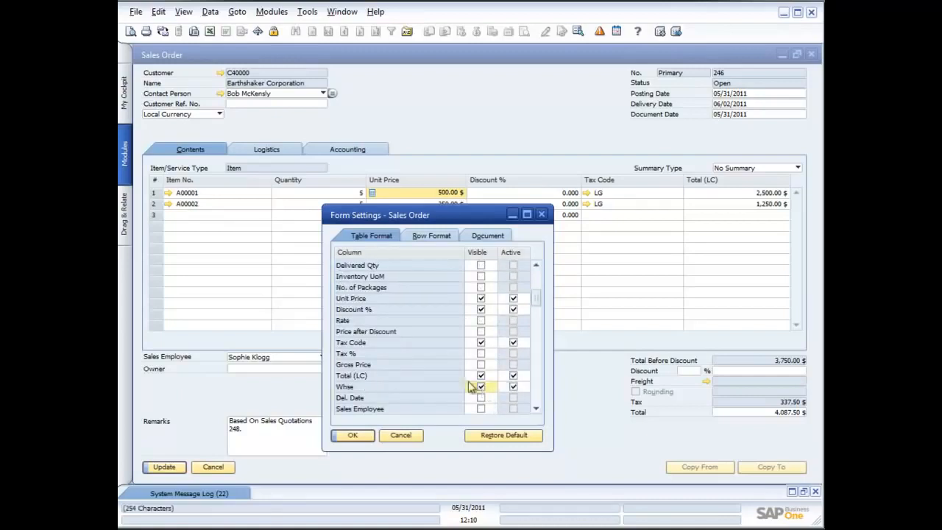
pyautogui.click(513, 388)
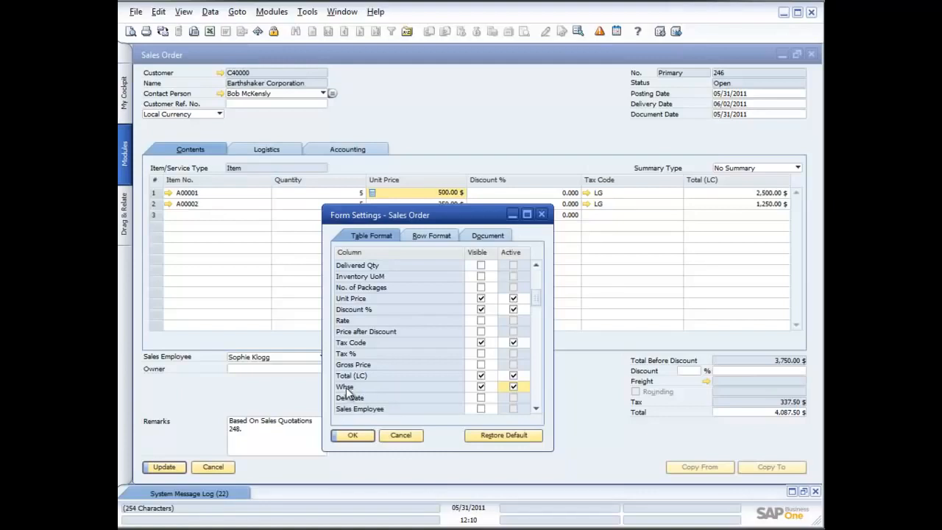
pyautogui.moveTo(347, 388); pyautogui.dragTo(350, 297)
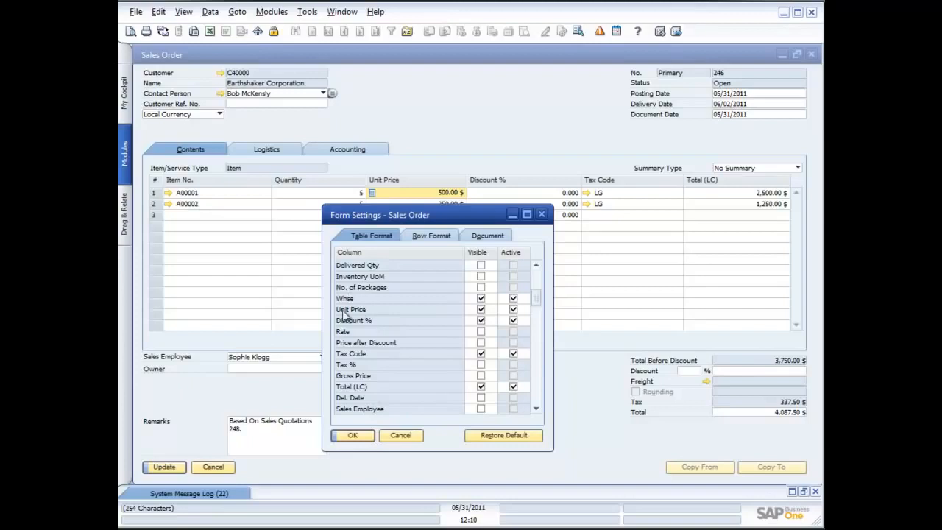
pyautogui.click(354, 435)
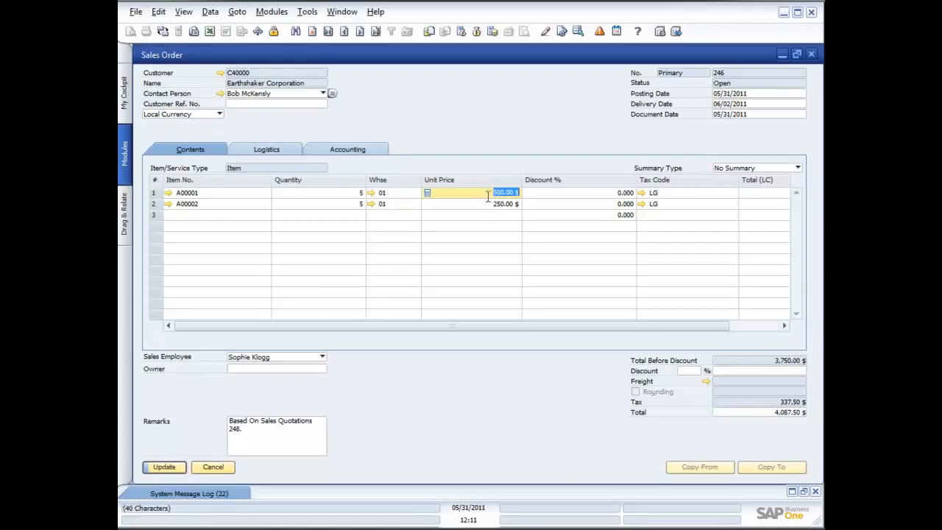
# Step: Look up item A00001's warehouse quantities from the Whse cell on line 1 and leave without choosing a warehouse
pyautogui.click(415, 196)
pyautogui.click(416, 196)
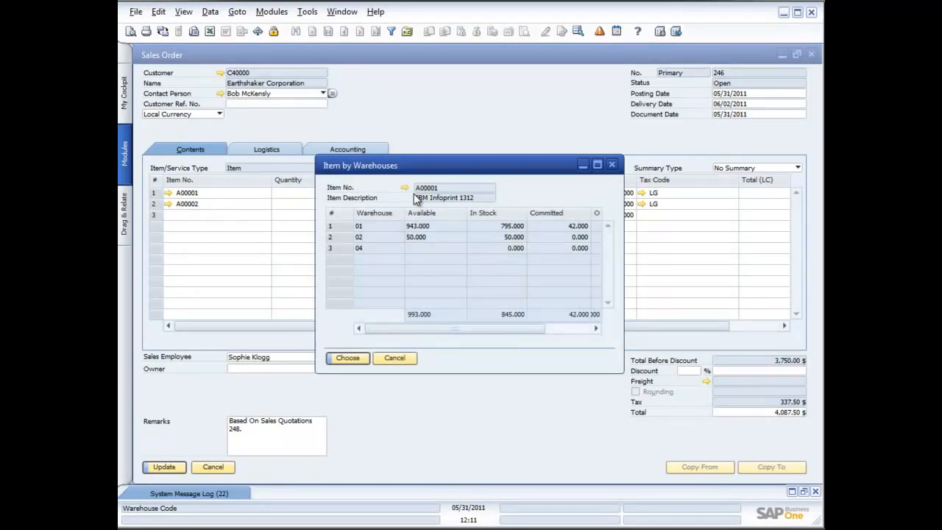
pyautogui.click(394, 357)
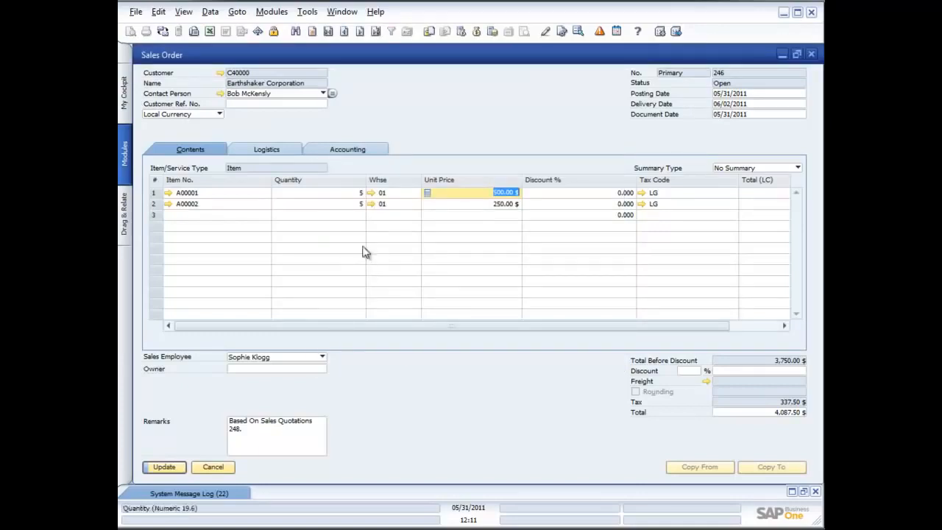
# Step: Update the sales order, view the print preview of its order confirmation and close the preview
pyautogui.click(163, 467)
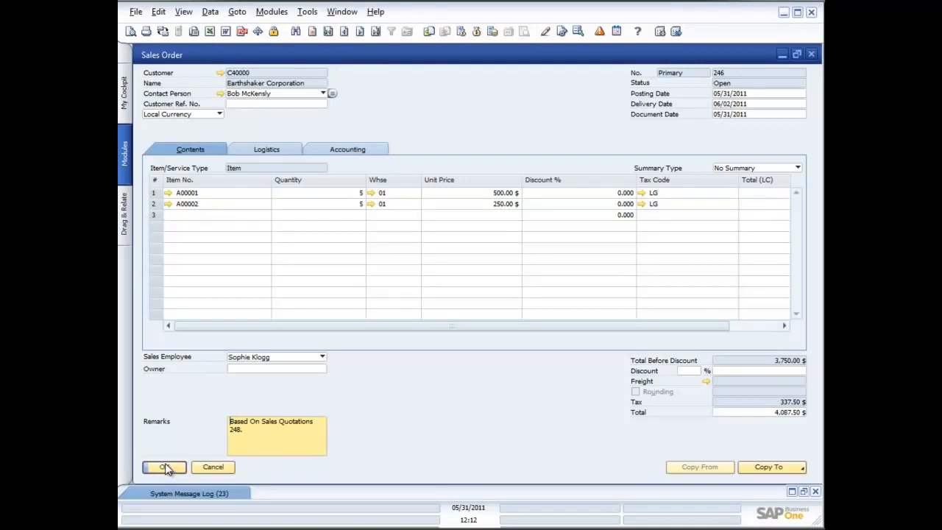
pyautogui.click(167, 469)
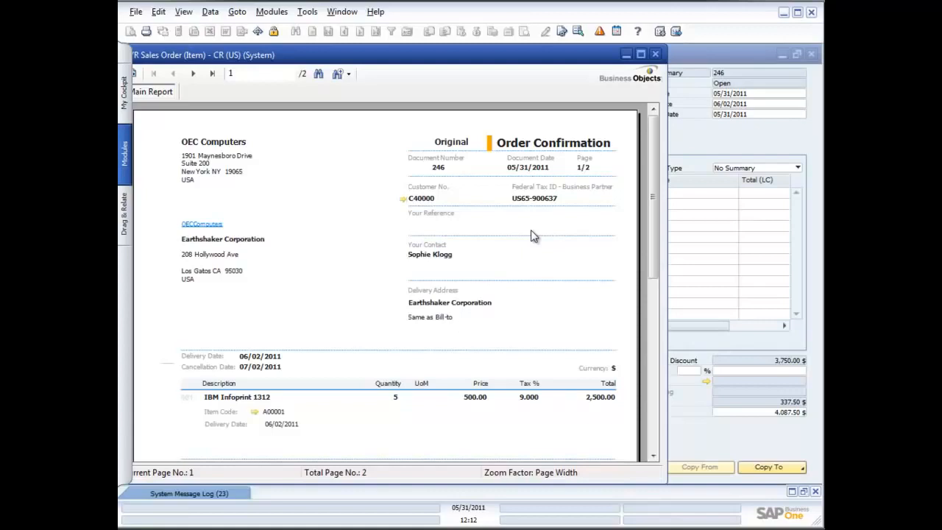
pyautogui.click(654, 54)
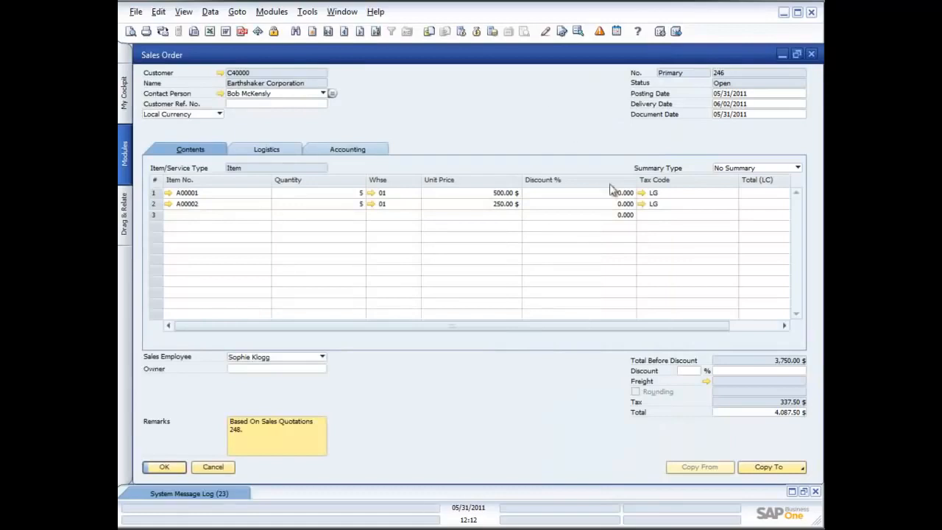
# Step: Copy the sales order to a delivery
pyautogui.click(774, 467)
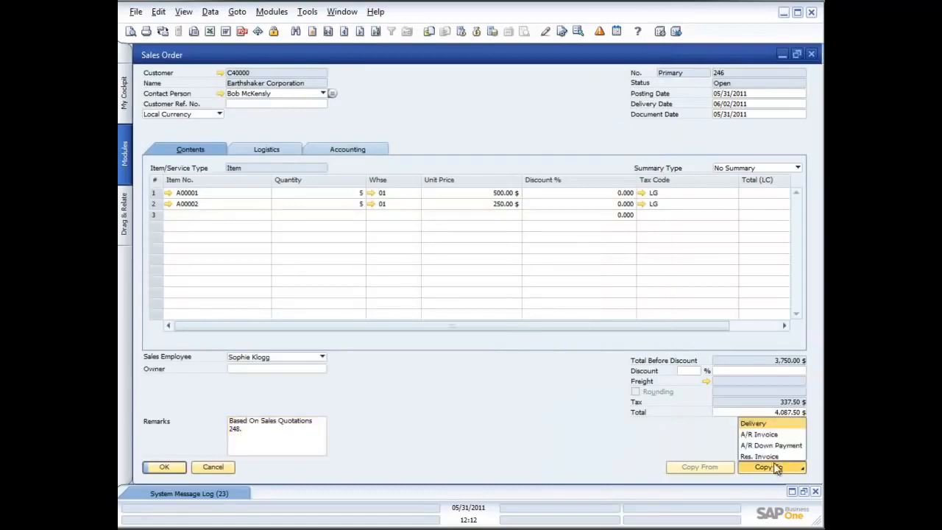
pyautogui.click(758, 424)
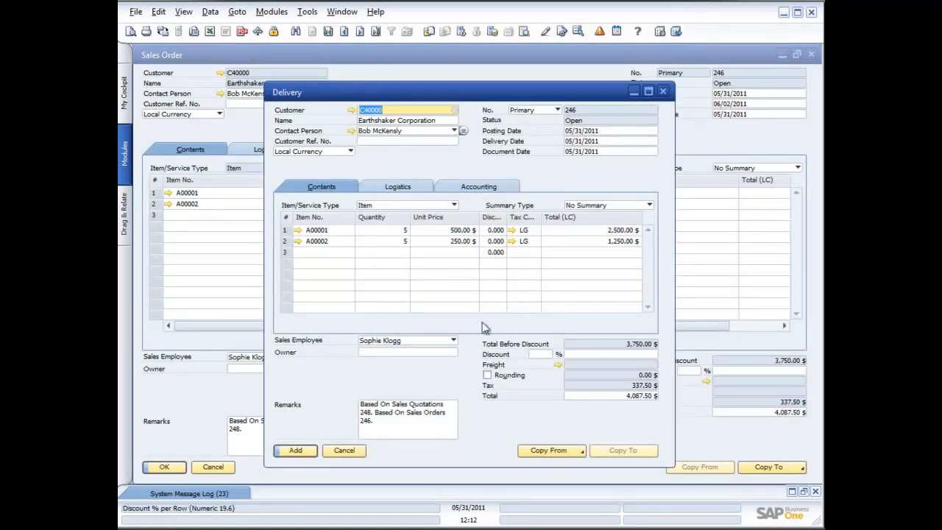
# Step: Add the delivery, accepting that it cannot be changed, and check its print sequences without printing
pyautogui.click(296, 450)
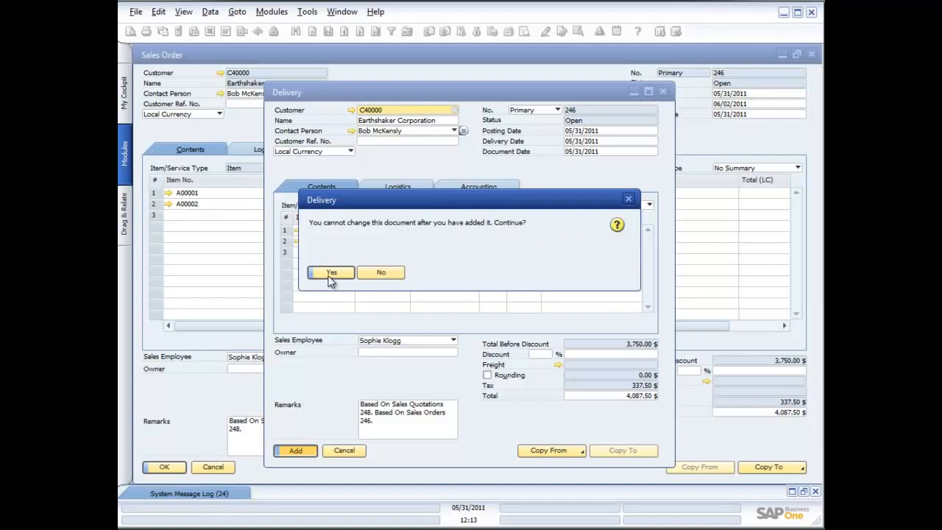
pyautogui.click(330, 272)
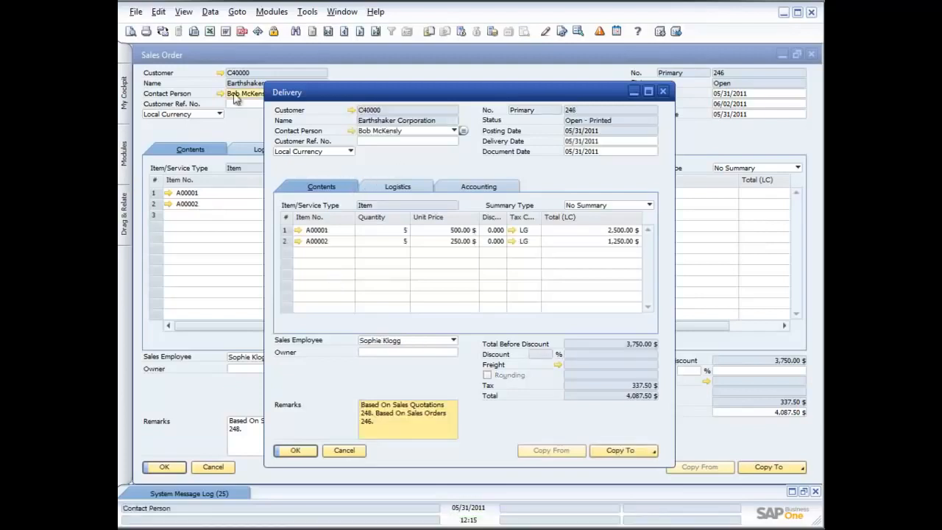
pyautogui.click(136, 12)
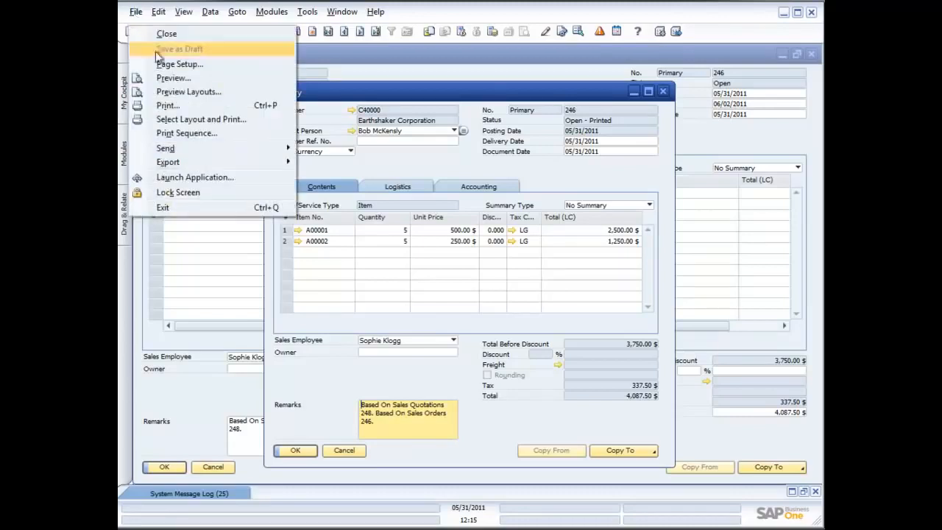
pyautogui.click(186, 135)
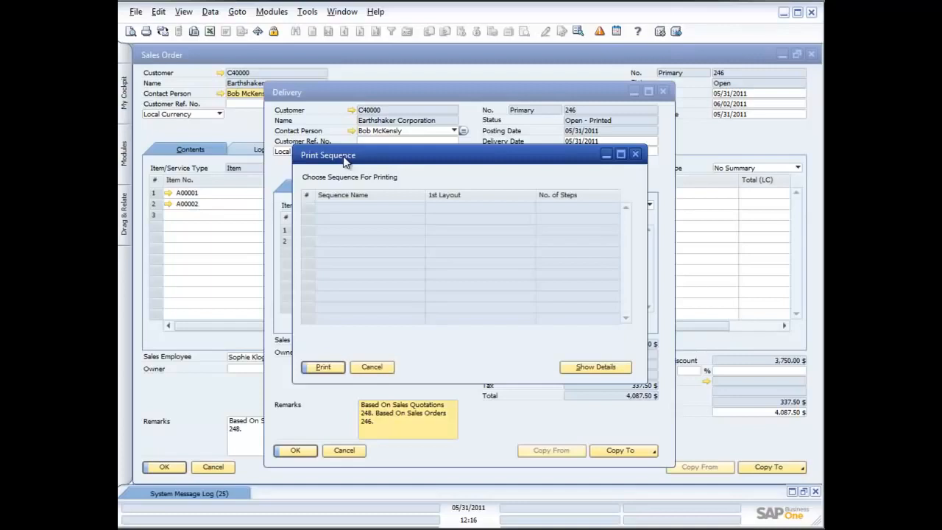
pyautogui.click(375, 367)
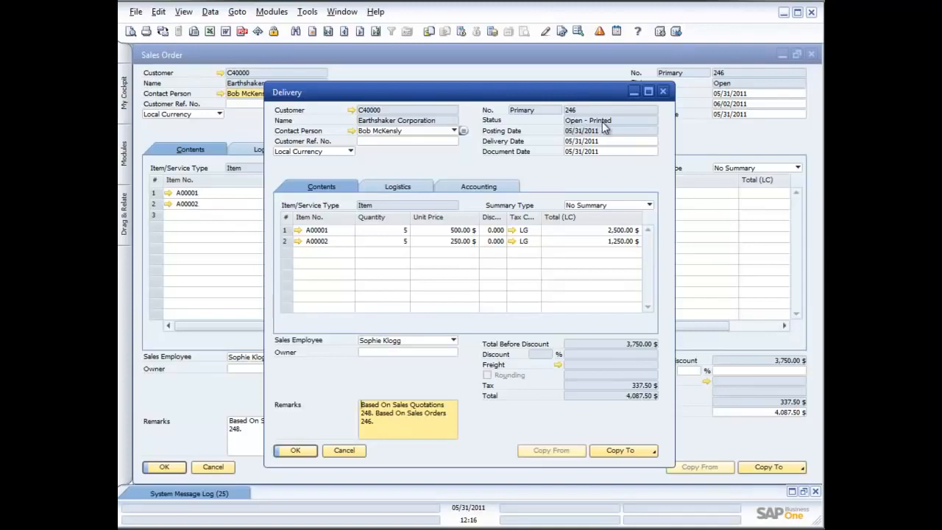
# Step: Copy the delivery to an A/R invoice
pyautogui.click(642, 450)
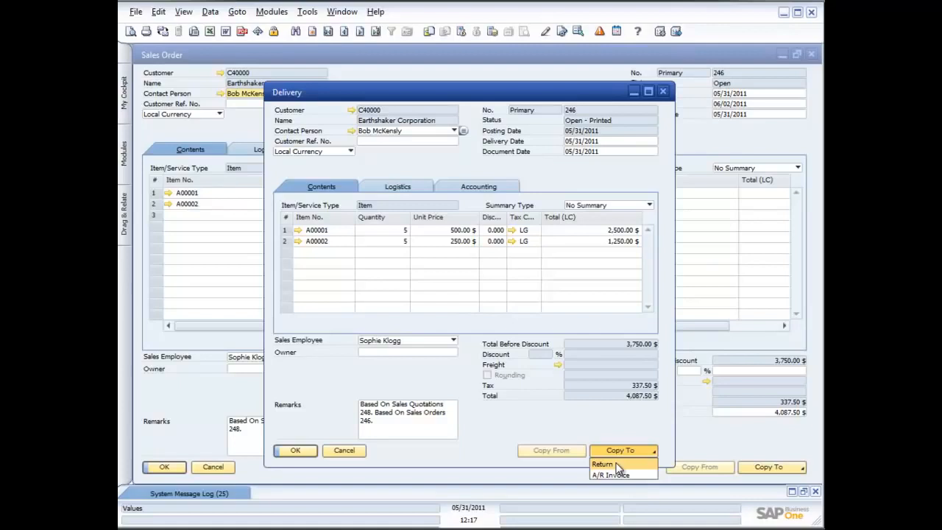
pyautogui.click(613, 474)
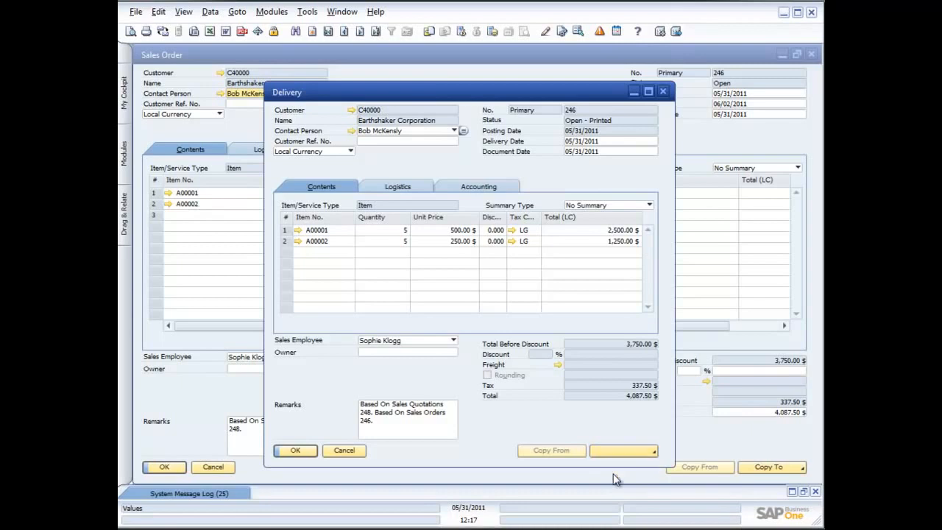
pyautogui.moveTo(500, 98); pyautogui.dragTo(345, 50)
pyautogui.moveTo(411, 53); pyautogui.dragTo(411, 64)
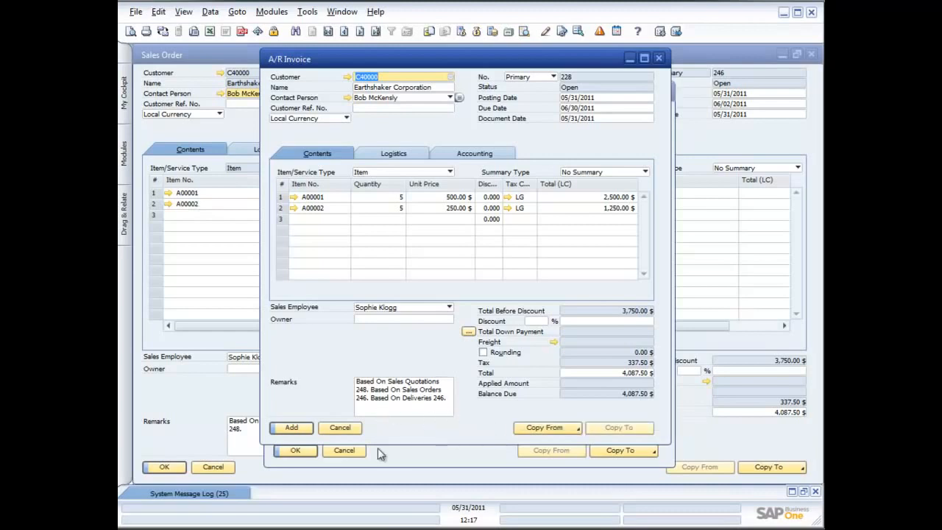
# Step: Decline the prompt for adding the A/R invoice, review its journal entry preview and close the preview
pyautogui.click(292, 428)
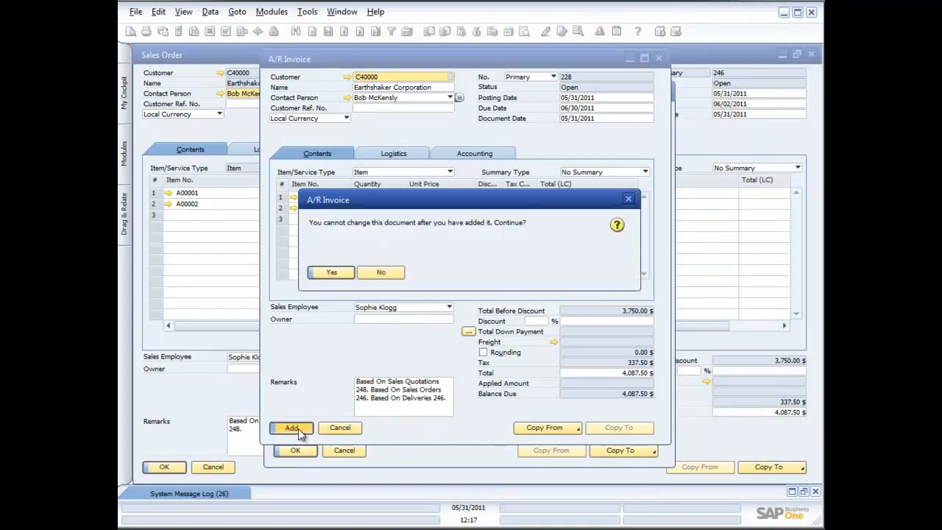
pyautogui.click(381, 274)
pyautogui.rightClick(397, 352)
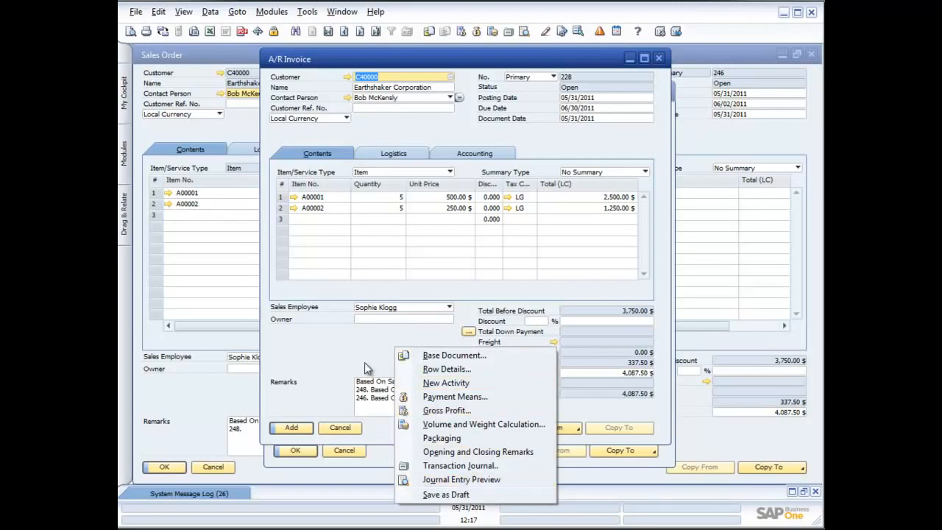
pyautogui.click(333, 346)
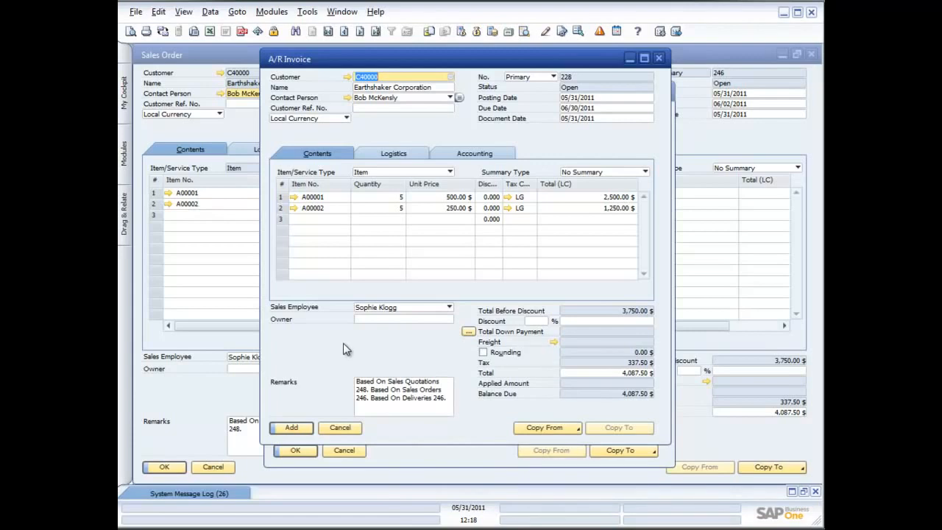
pyautogui.rightClick(343, 348)
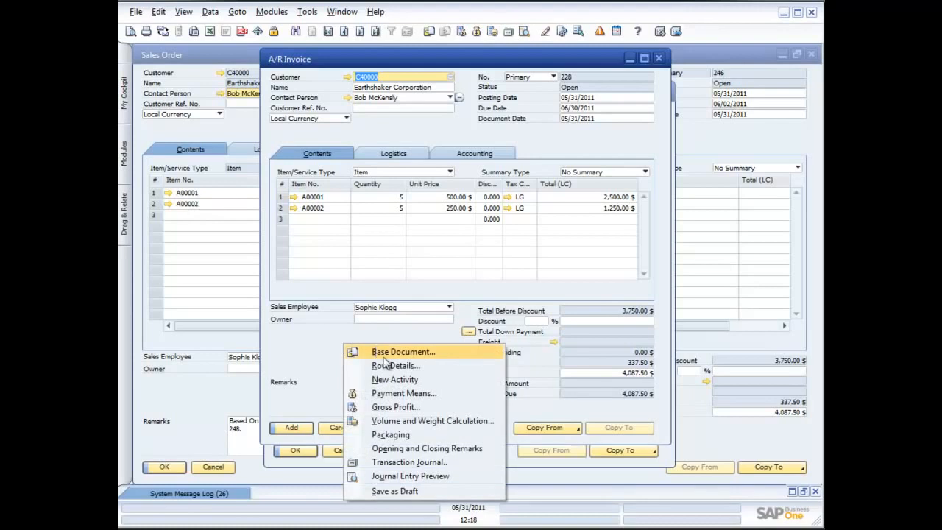
pyautogui.click(387, 475)
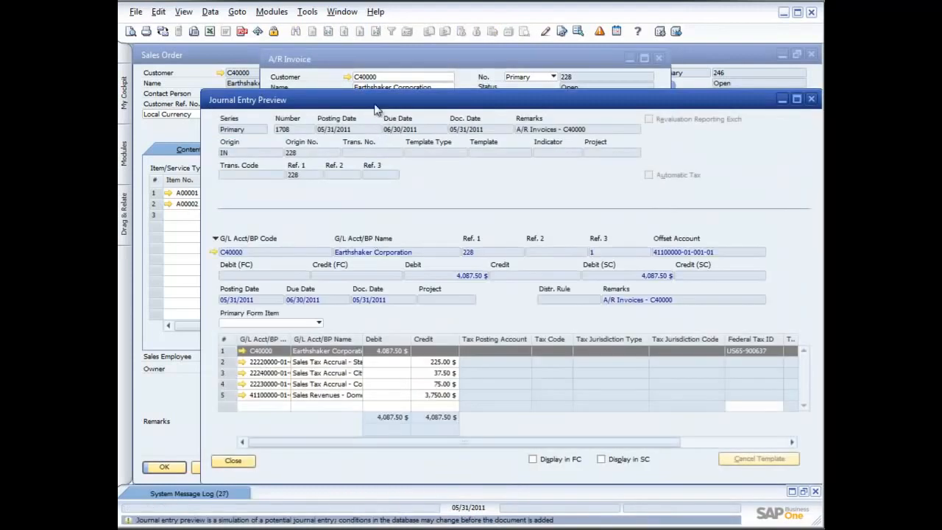
pyautogui.moveTo(328, 87); pyautogui.dragTo(288, 69)
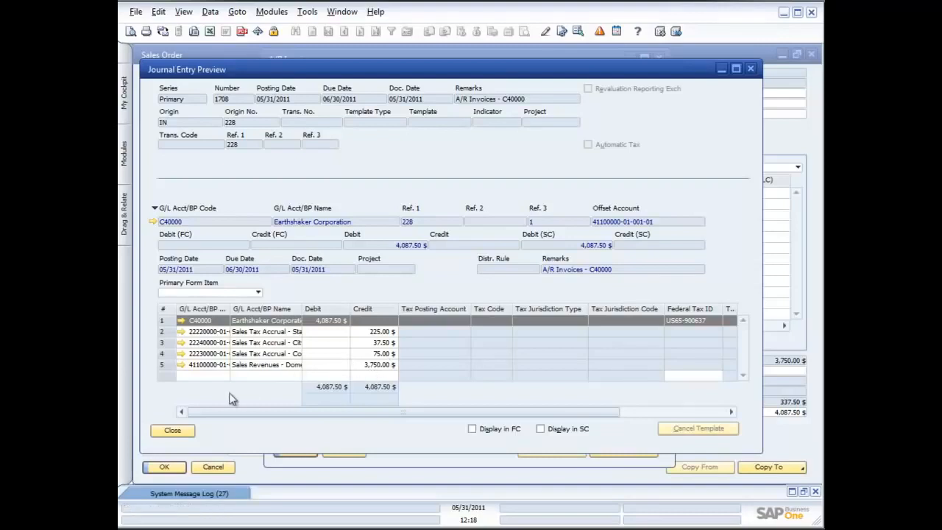
pyautogui.click(179, 435)
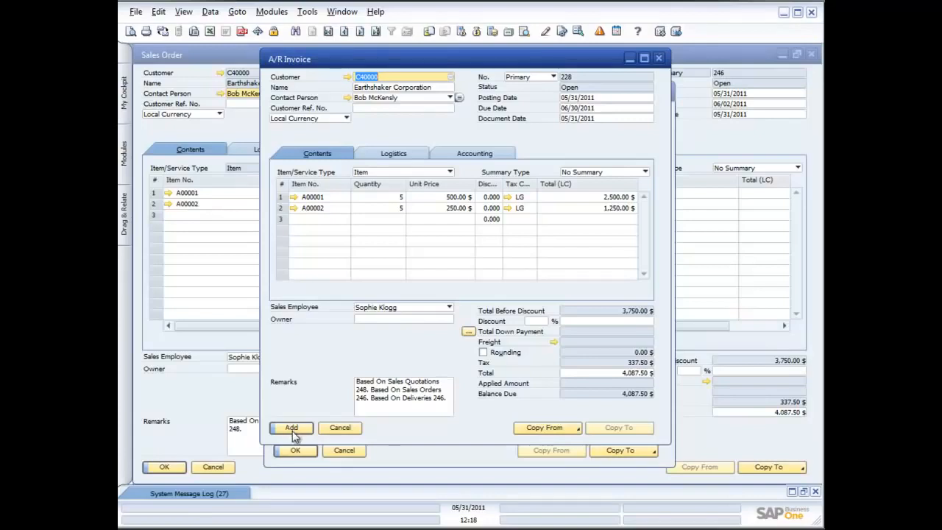
# Step: Add the A/R invoice, accepting that it cannot be changed, and close the invoice, delivery, sales order and quotation windows
pyautogui.click(292, 430)
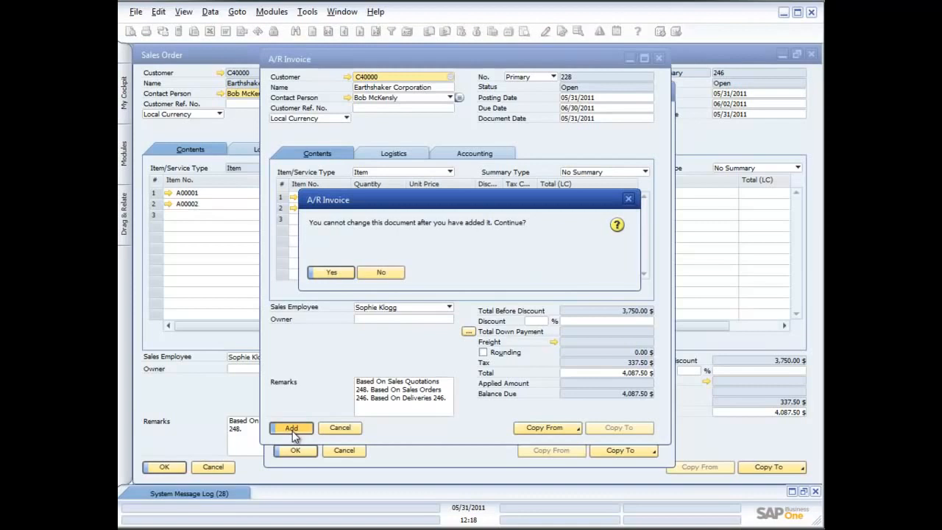
pyautogui.click(331, 273)
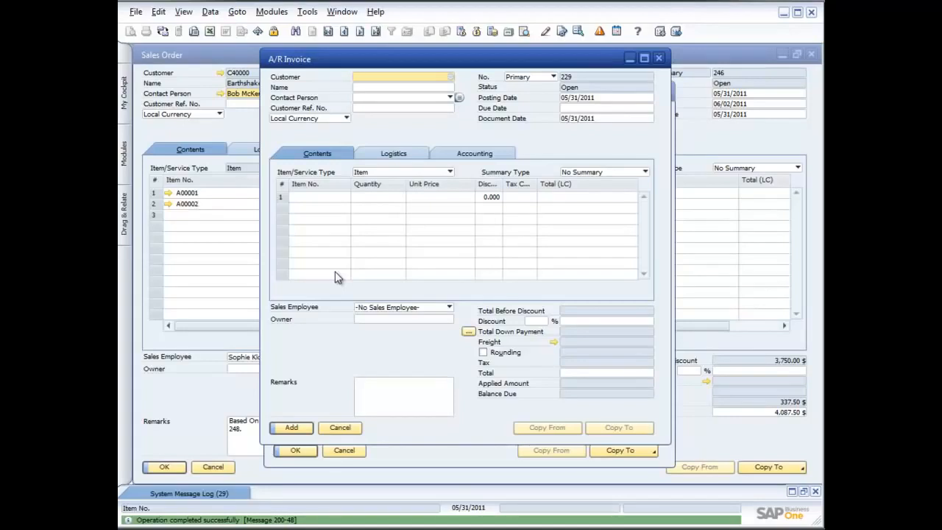
pyautogui.click(658, 57)
pyautogui.click(662, 91)
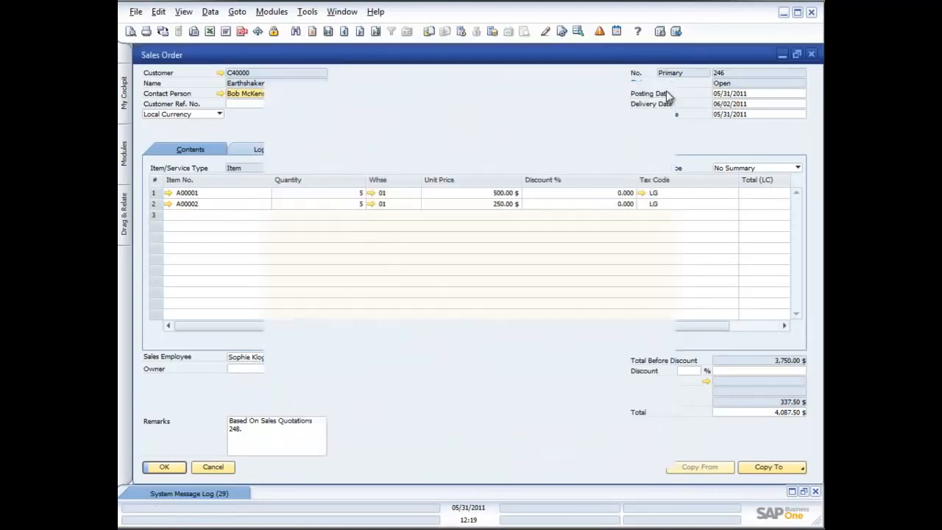
pyautogui.click(811, 54)
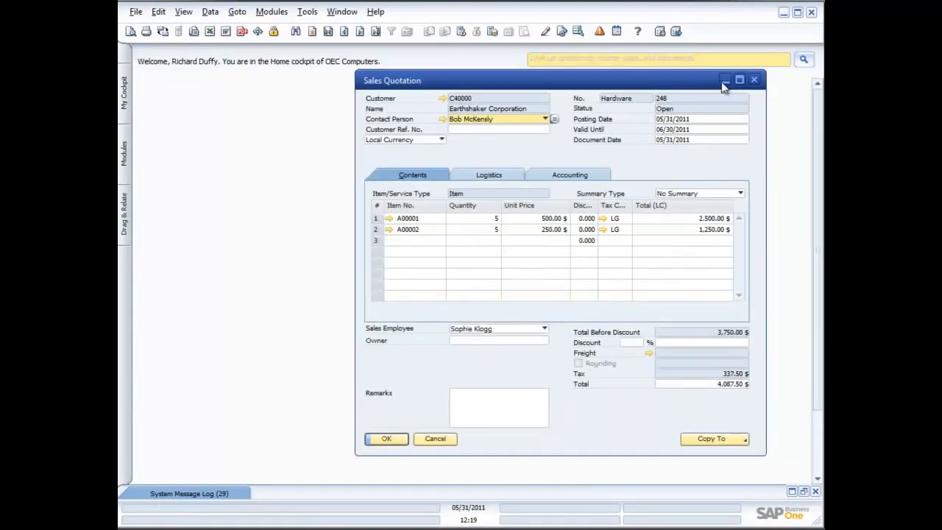
pyautogui.click(747, 82)
# Step: Start the Document Generation Wizard for Sales - A/R and advance to its document generation options
pyautogui.click(124, 157)
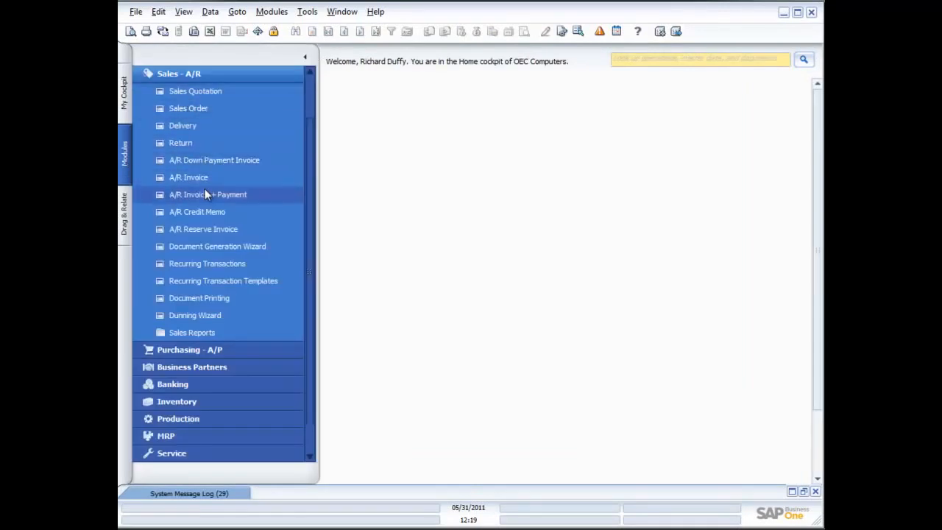
pyautogui.click(211, 246)
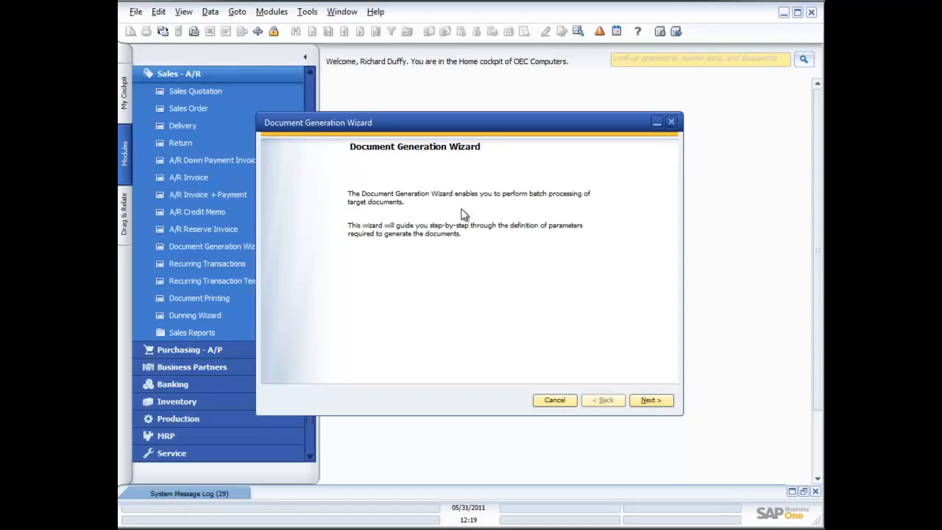
pyautogui.click(659, 405)
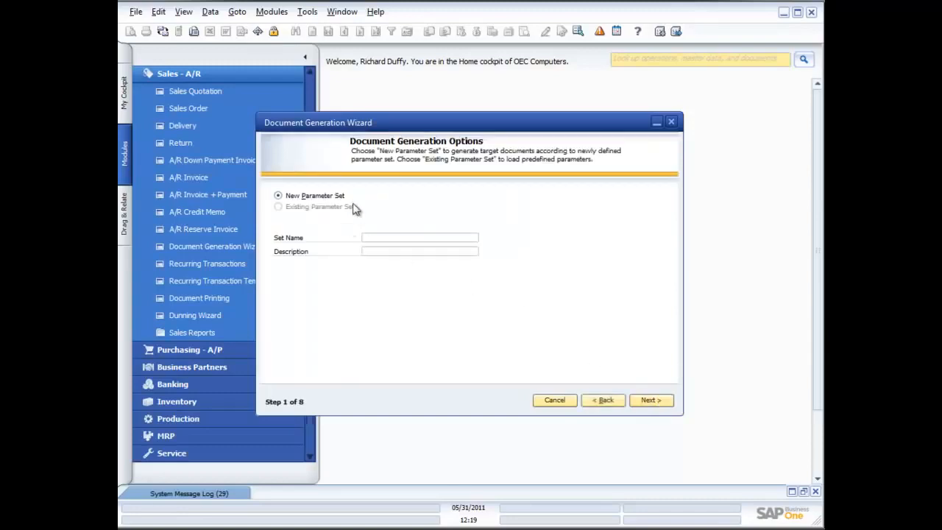
# Step: Name the new parameter set "Default SO Gen.", describe it as "Use this to generate Sales orders" and continue to the target document settings
pyautogui.click(391, 236)
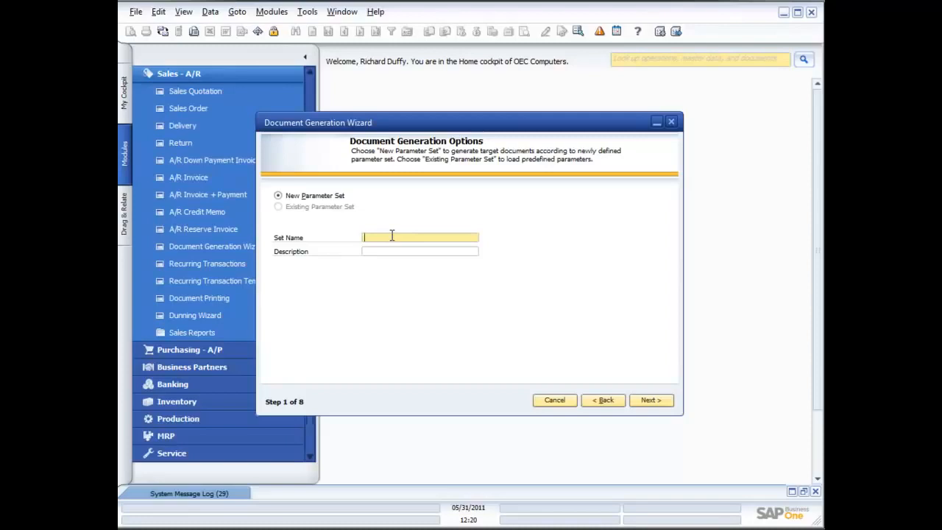
pyautogui.write('Default SO Generatio')
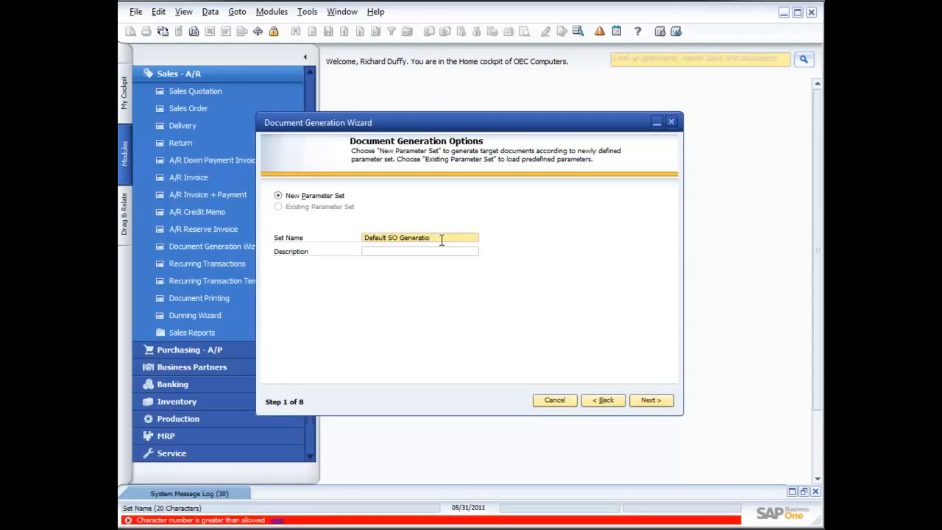
pyautogui.press('BackSpace')
pyautogui.press('BackSpace')
pyautogui.press('BackSpace')
pyautogui.press('BackSpace')
pyautogui.press('BackSpace')
pyautogui.press('BackSpace')
pyautogui.write('.')
pyautogui.press('Tab')
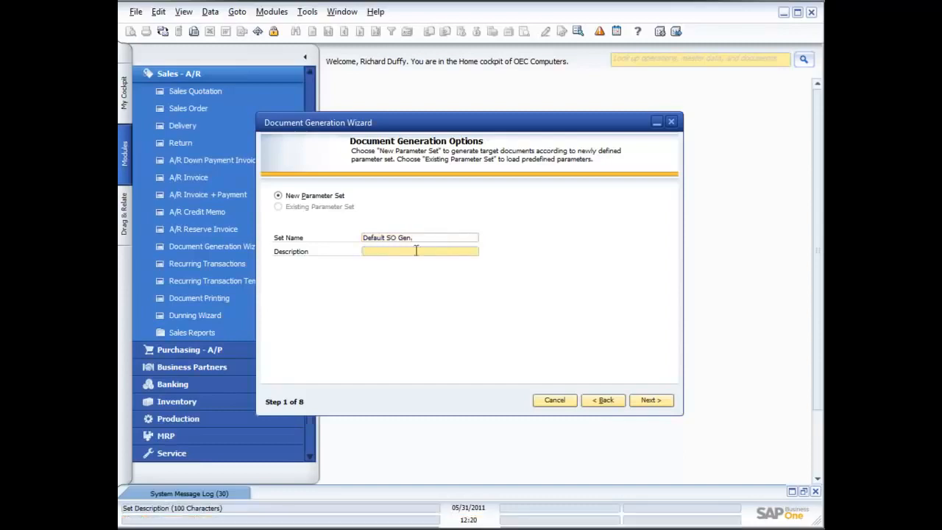
pyautogui.write('Use this to generate Sales orders')
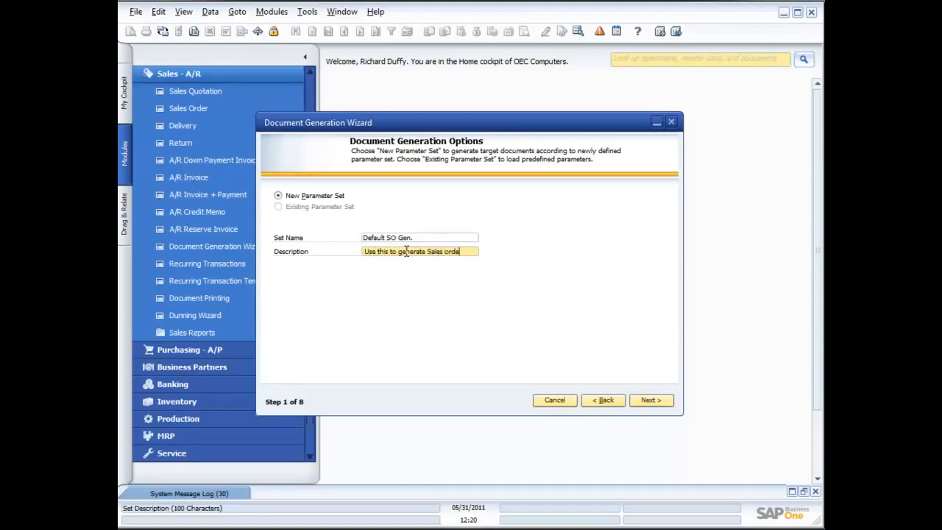
pyautogui.click(651, 404)
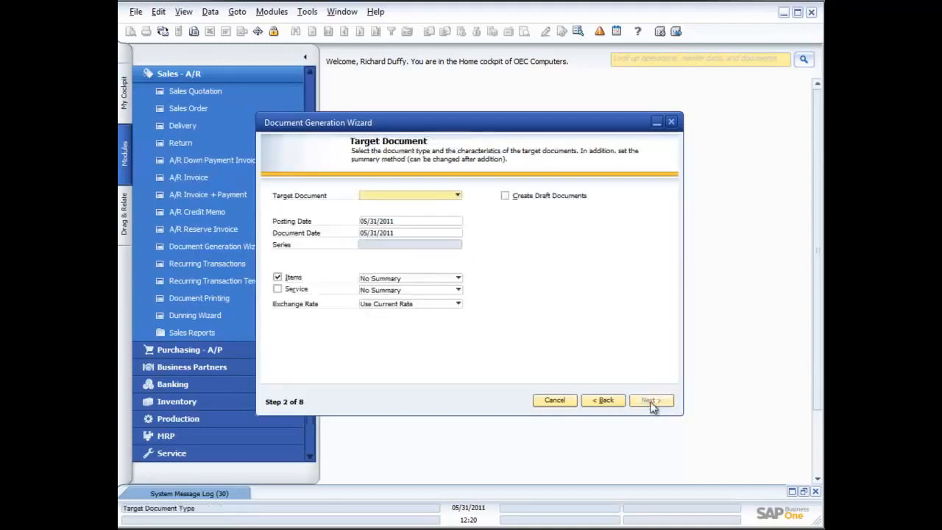
# Step: Set the target document to Sales Order, keep No Summary for items and set the exchange rate to Use Base Doc. and Row Rate
pyautogui.click(456, 196)
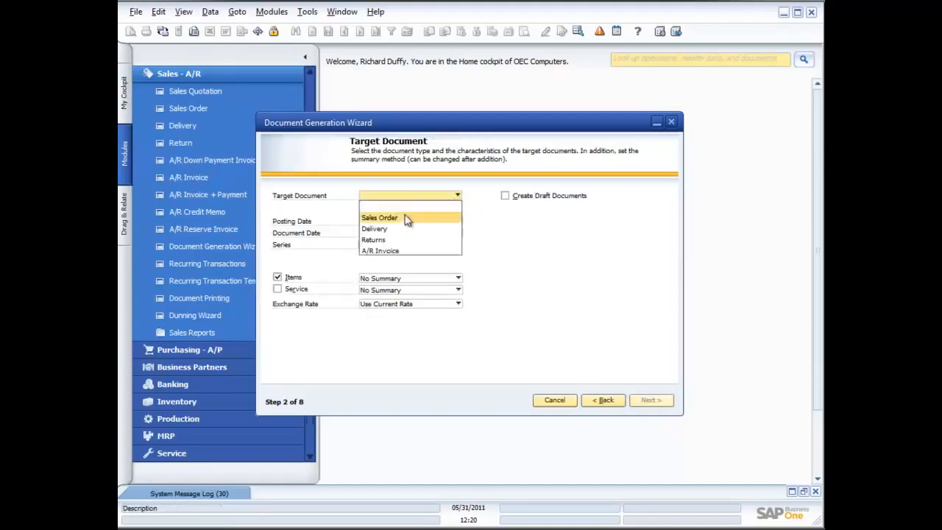
pyautogui.click(379, 218)
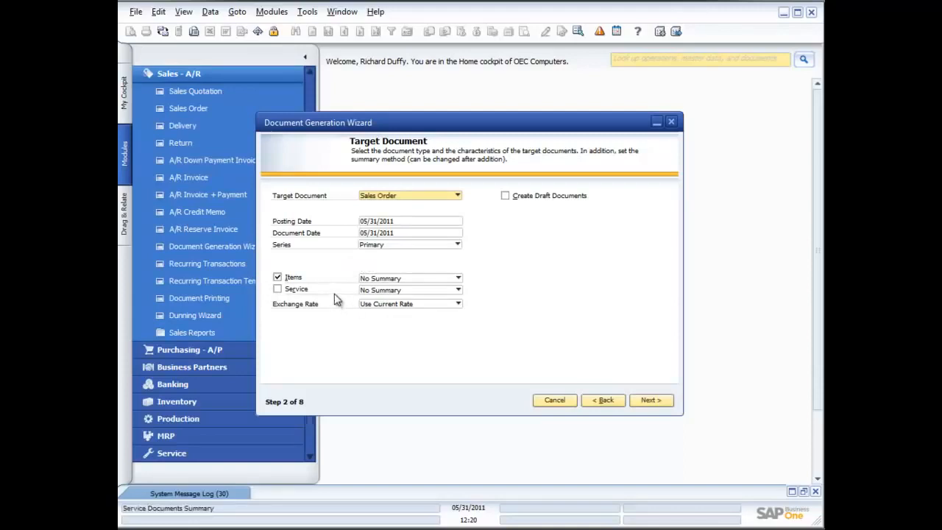
pyautogui.click(457, 279)
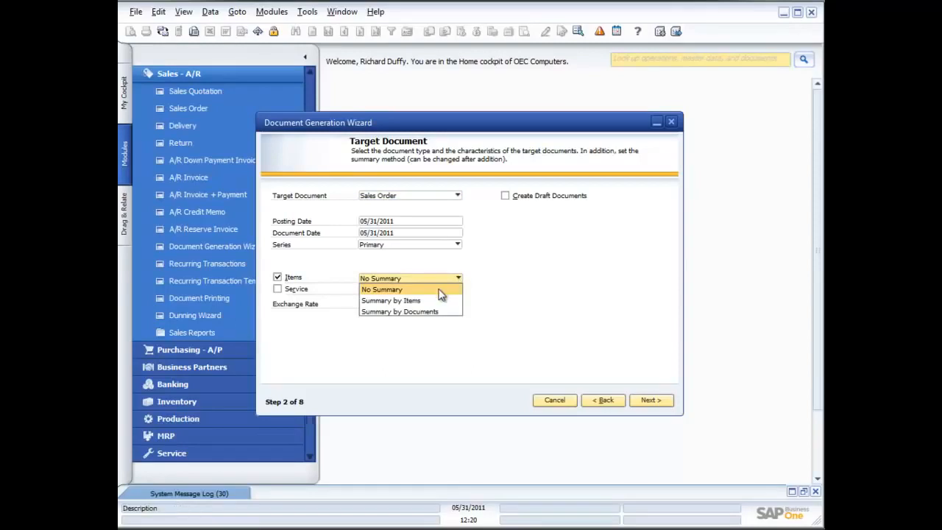
pyautogui.click(440, 292)
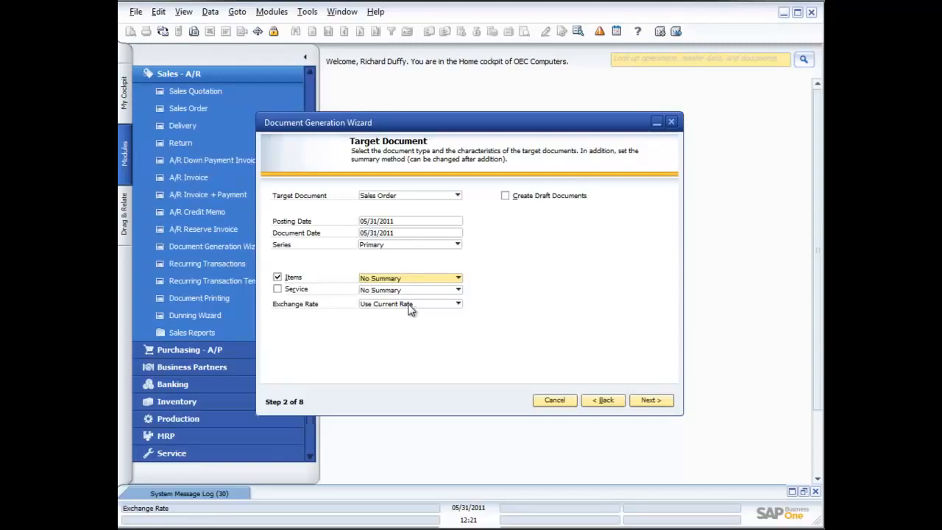
pyautogui.click(457, 303)
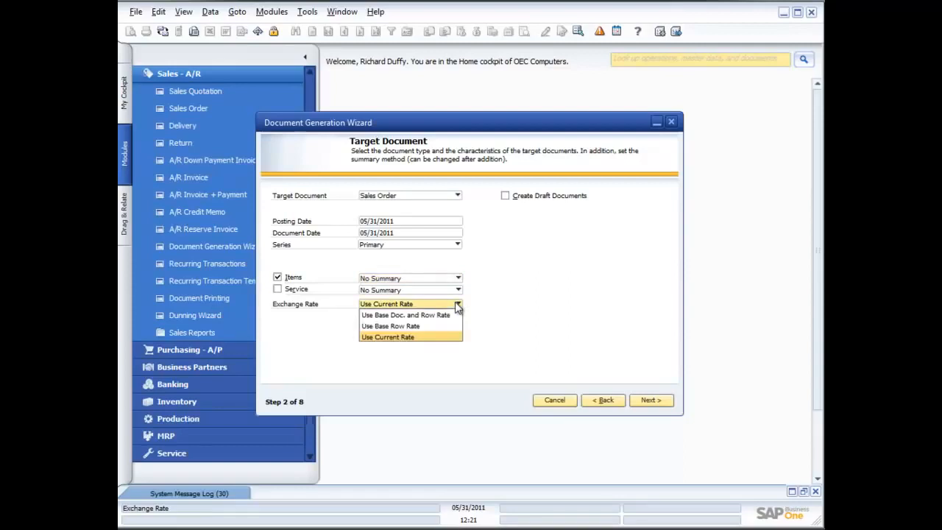
pyautogui.click(439, 316)
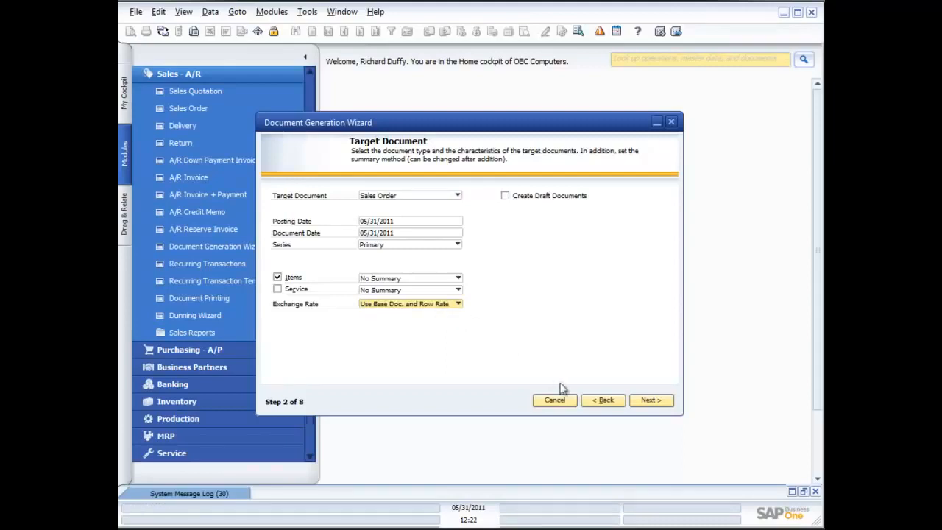
# Step: Check which base document types are offered for the sales order target and return to the target document settings
pyautogui.click(651, 405)
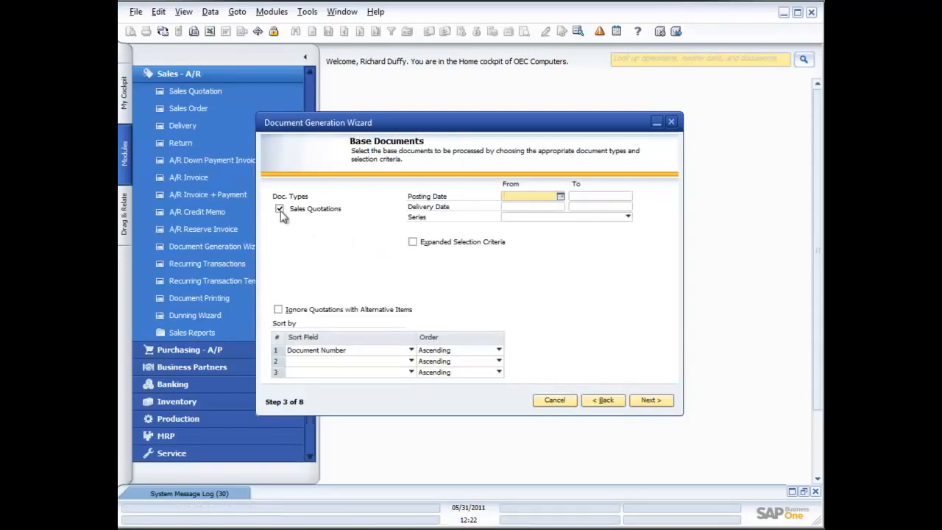
pyautogui.click(602, 402)
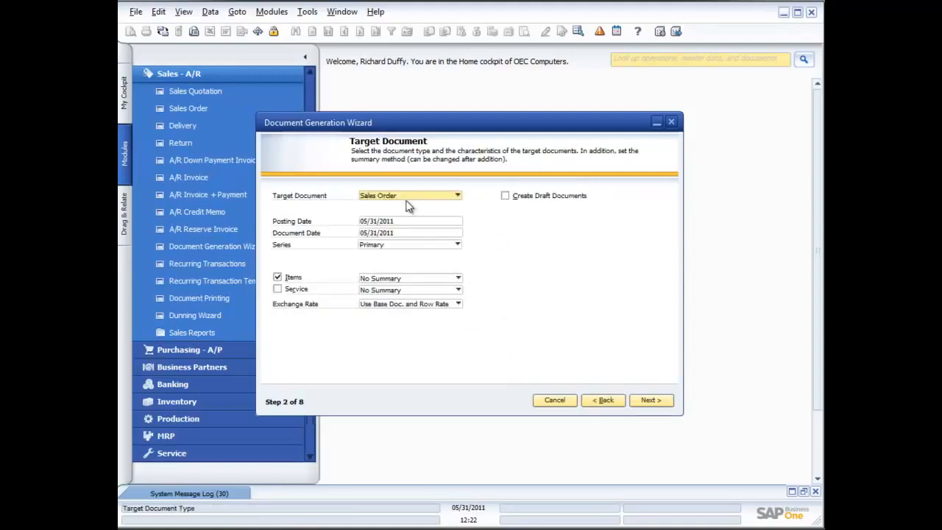
# Step: Keep Sales Quotations as the base document type, check the fields offered under Expanded Selection Criteria, disable them and continue to the consolidation options
pyautogui.click(650, 399)
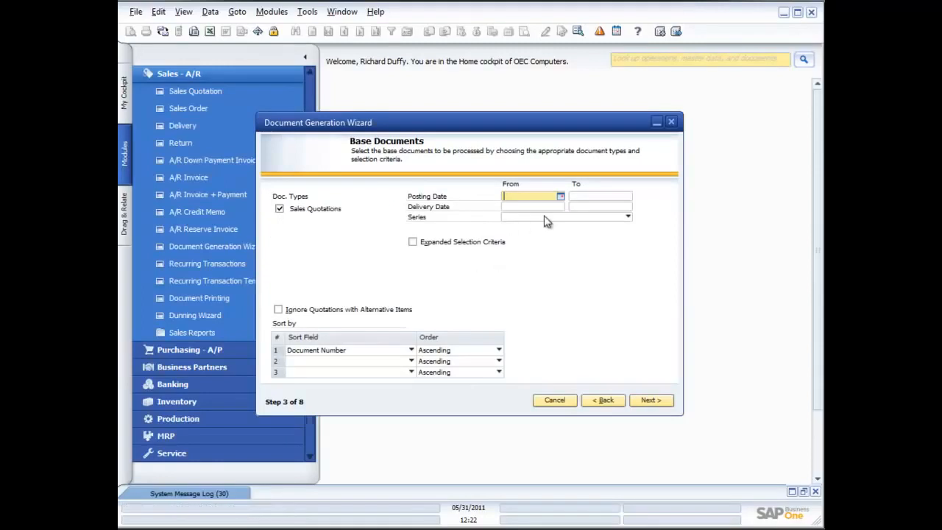
pyautogui.click(412, 241)
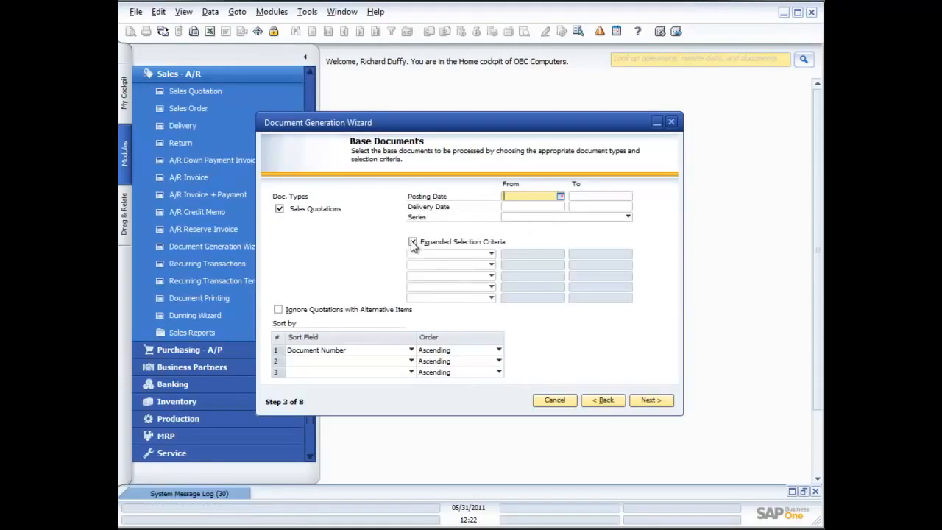
pyautogui.click(490, 254)
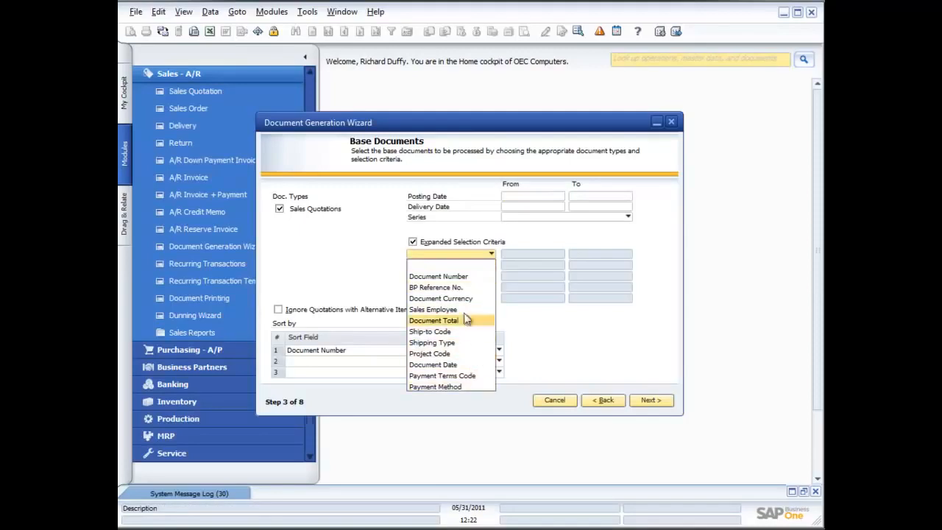
pyautogui.click(325, 259)
pyautogui.click(412, 242)
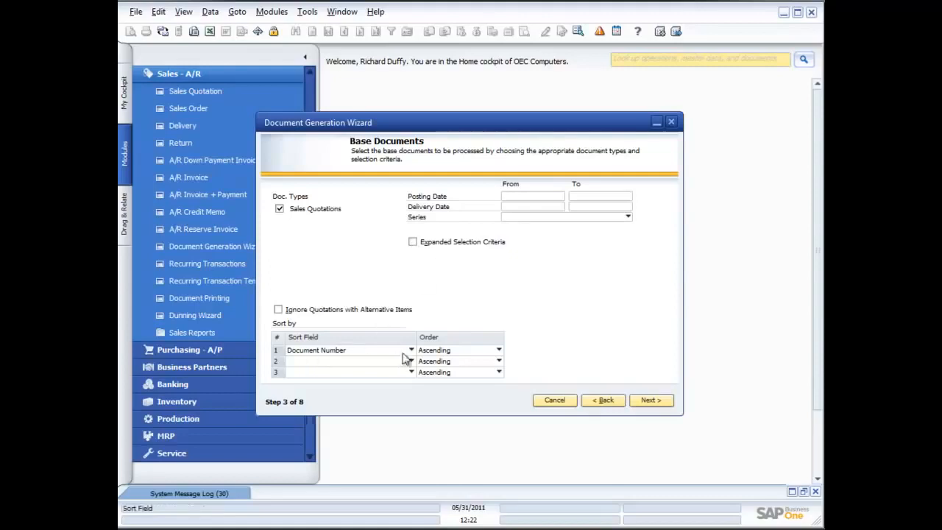
pyautogui.click(652, 402)
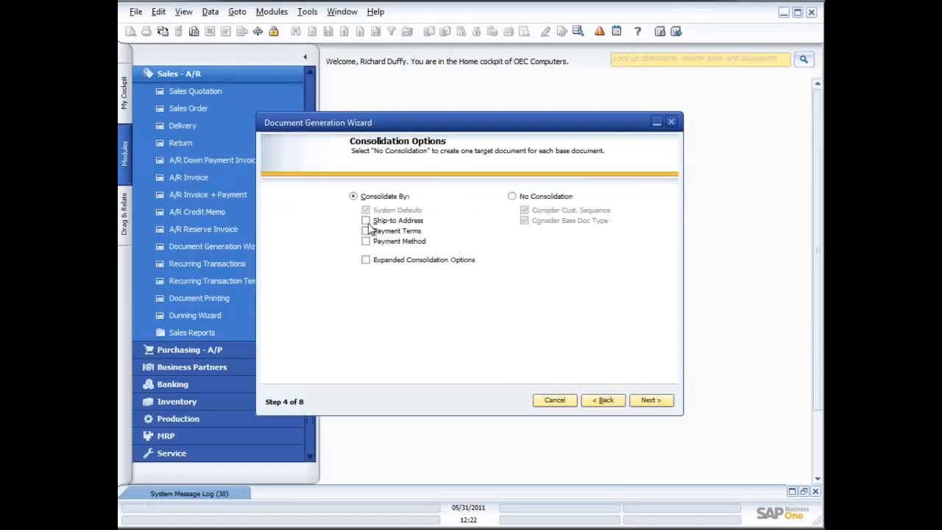
# Step: Look at the Expanded Consolidation Options, turn them off, set No Consolidation and continue to the customer selection
pyautogui.click(365, 261)
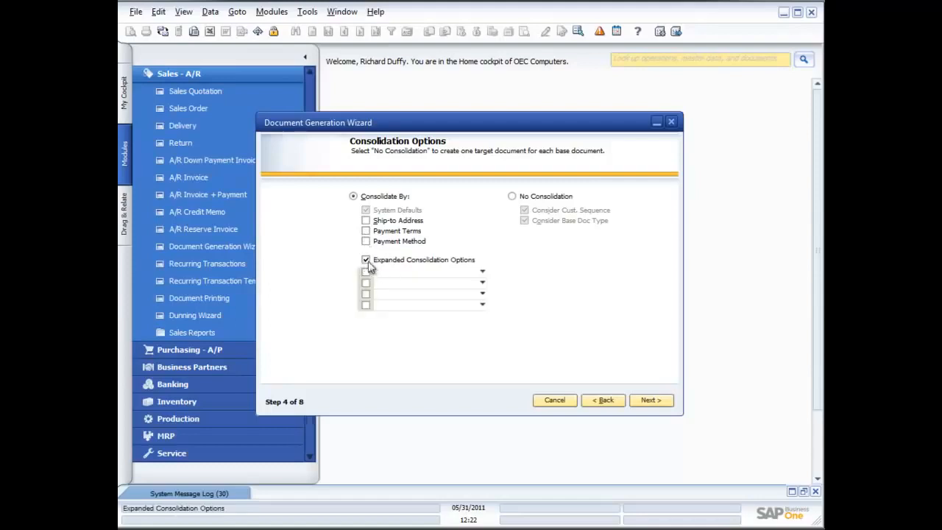
pyautogui.click(366, 260)
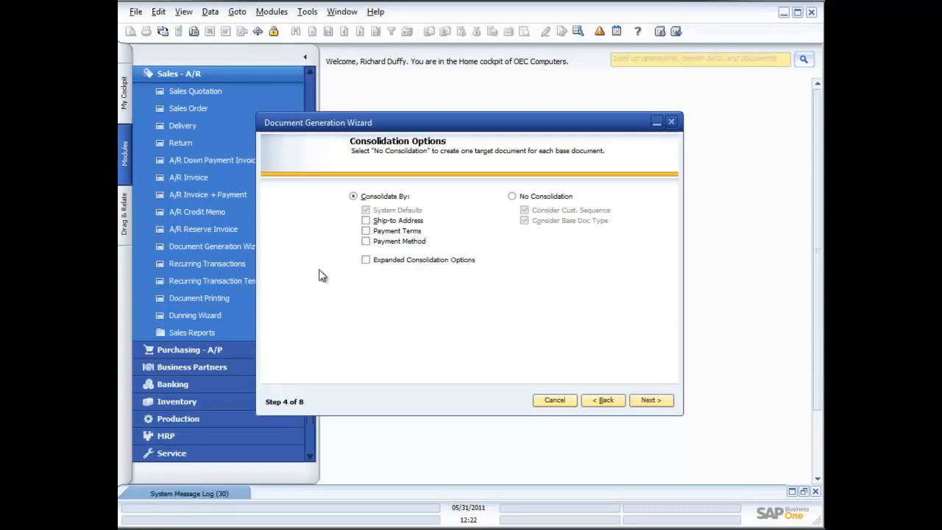
pyautogui.click(511, 196)
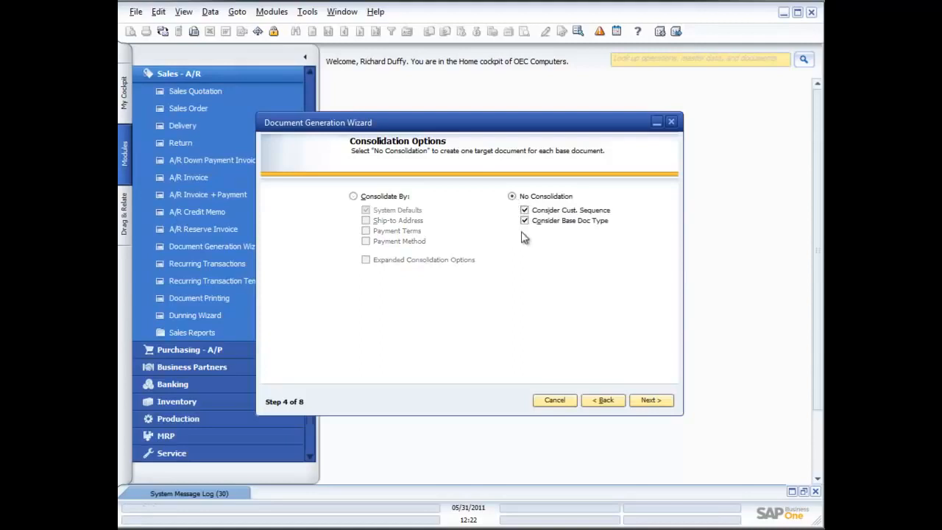
pyautogui.click(662, 402)
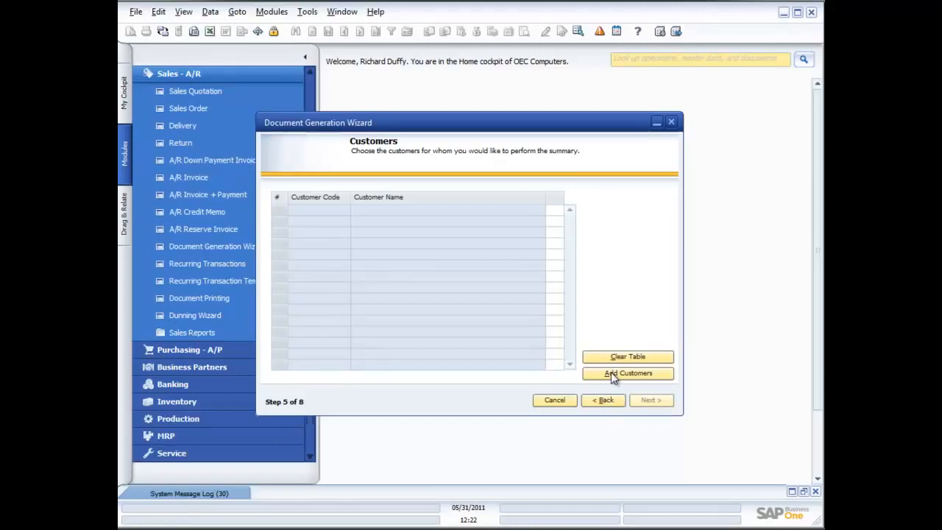
# Step: Add customers from all customer groups without code limits and continue to the messages and alerts settings
pyautogui.click(611, 372)
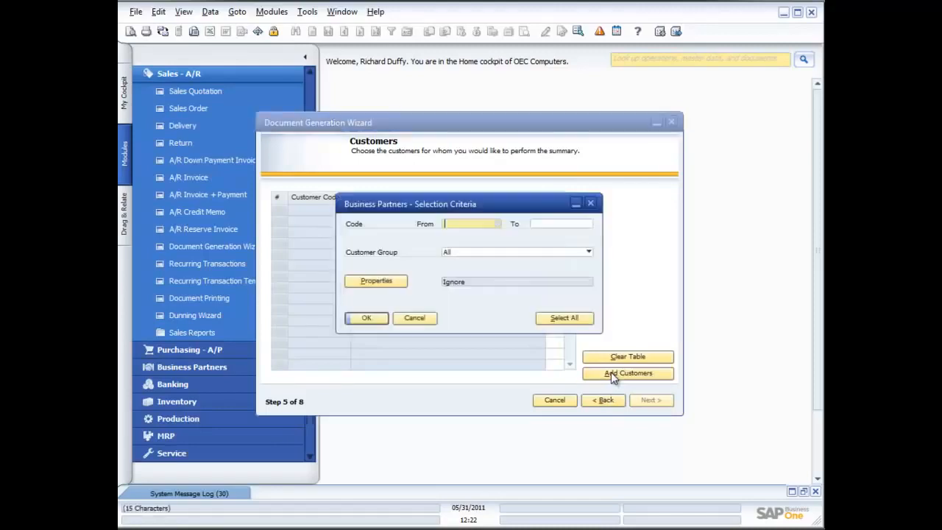
pyautogui.click(366, 320)
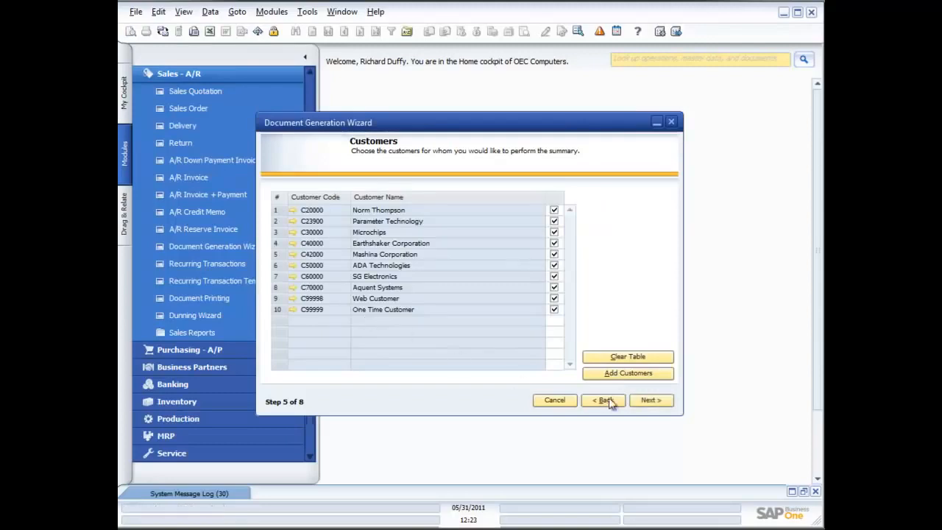
pyautogui.click(650, 401)
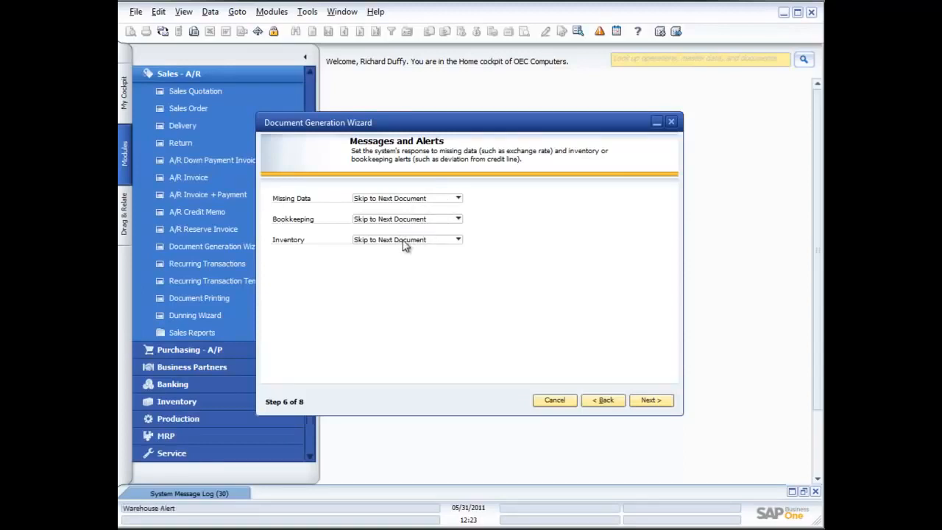
# Step: Check the available responses to inventory alerts, keep Skip to Next Document and continue to the save and execute options
pyautogui.click(457, 240)
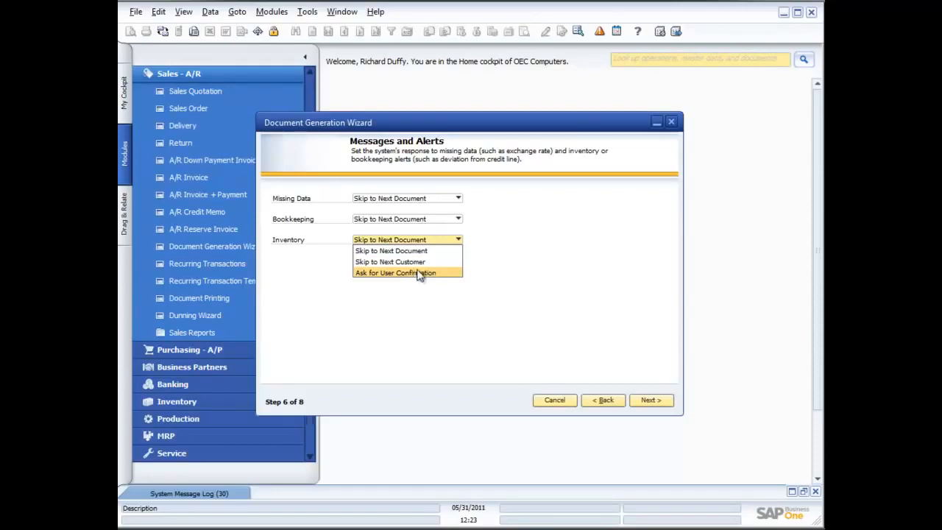
pyautogui.click(426, 301)
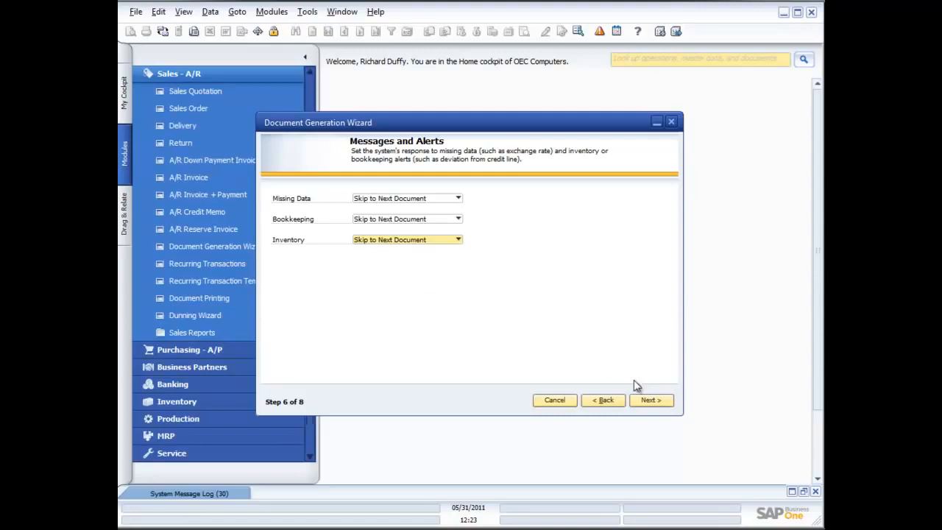
pyautogui.click(657, 401)
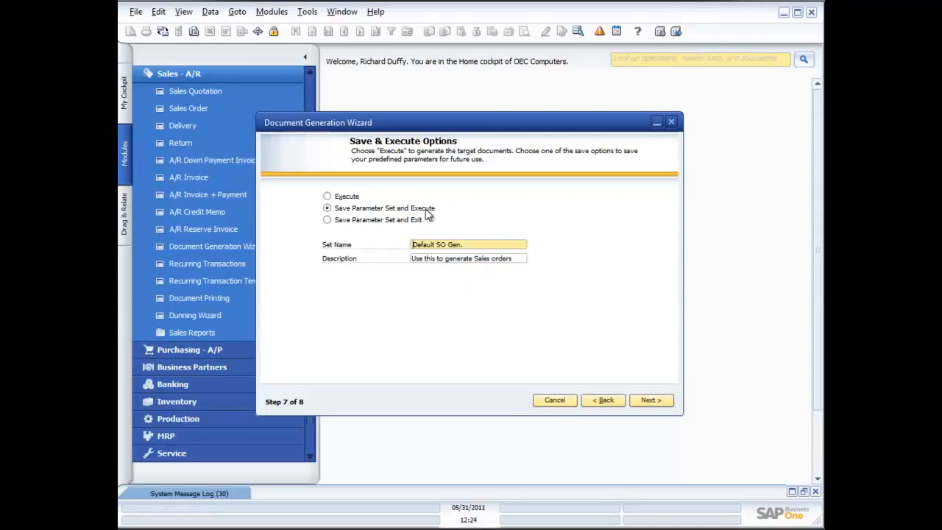
# Step: Save the parameter set with Save Parameter Set and Exit, and finish the wizard
pyautogui.click(327, 221)
pyautogui.click(655, 405)
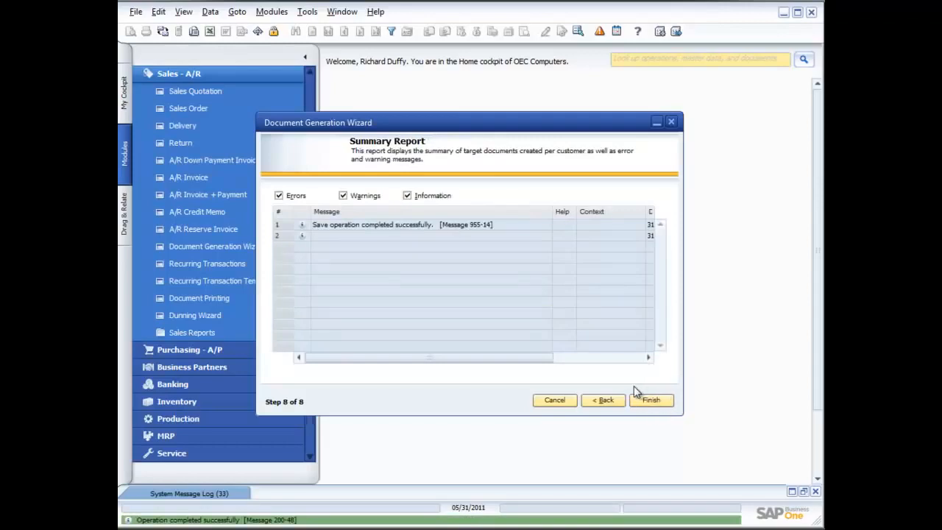
pyautogui.click(651, 402)
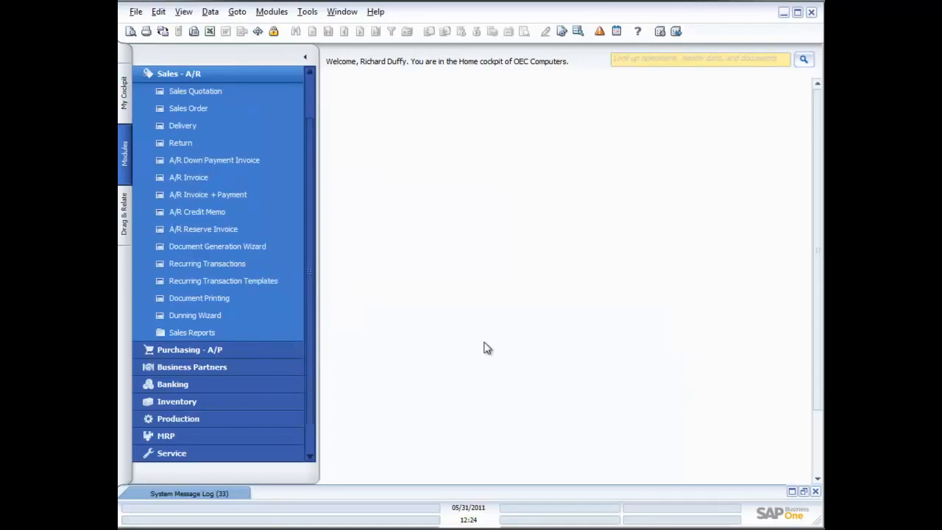
# Step: Restart the Document Generation Wizard and load the existing parameter set "Default SO Gen."
pyautogui.click(242, 249)
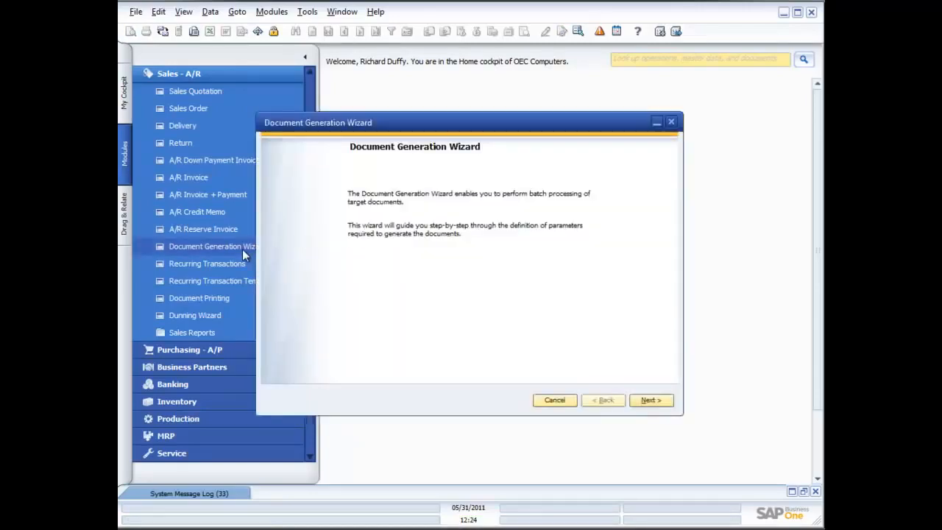
pyautogui.click(654, 402)
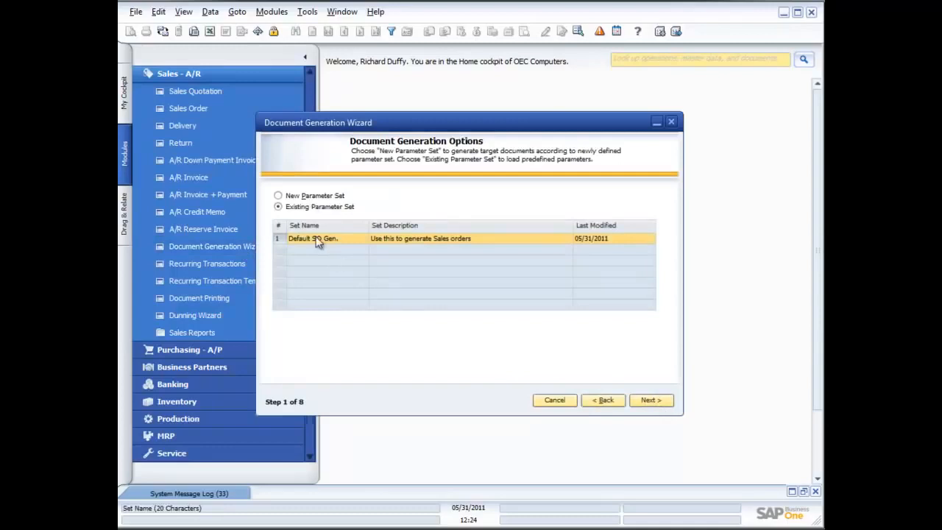
pyautogui.click(651, 401)
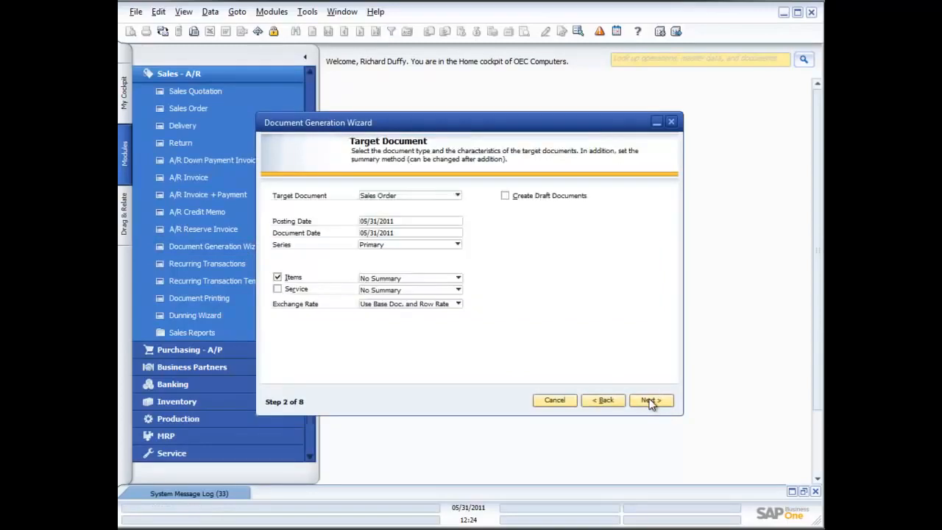
# Step: Review the saved set's settings through to the save and execute options, select Execute, and cancel the wizard without generating documents
pyautogui.click(650, 401)
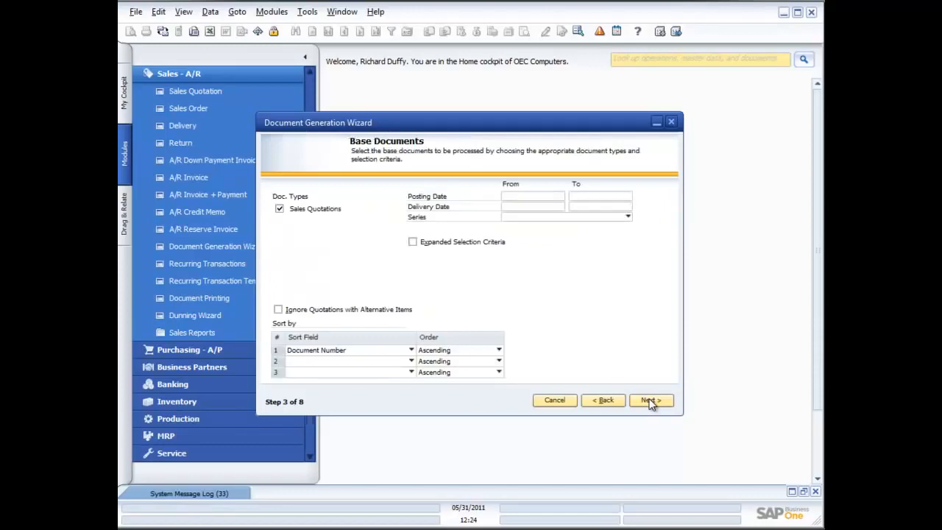
pyautogui.click(650, 401)
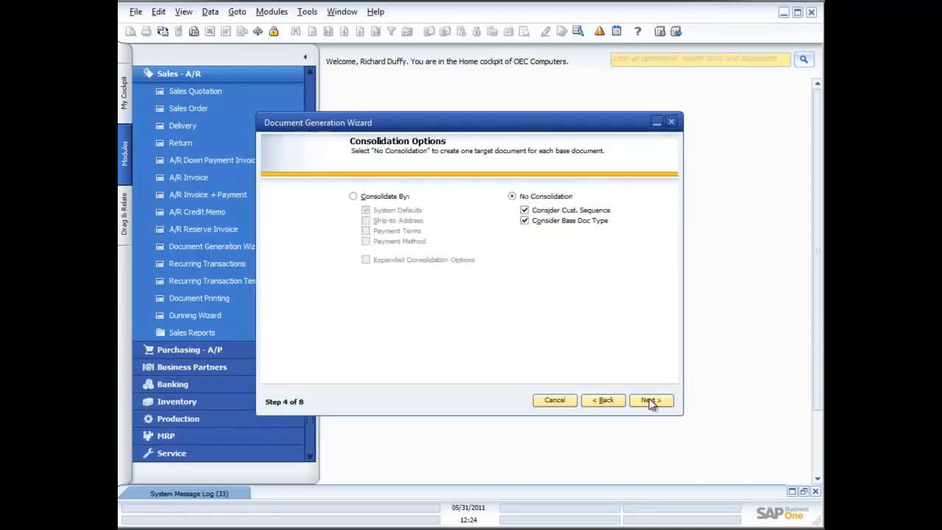
pyautogui.click(650, 401)
pyautogui.click(650, 401)
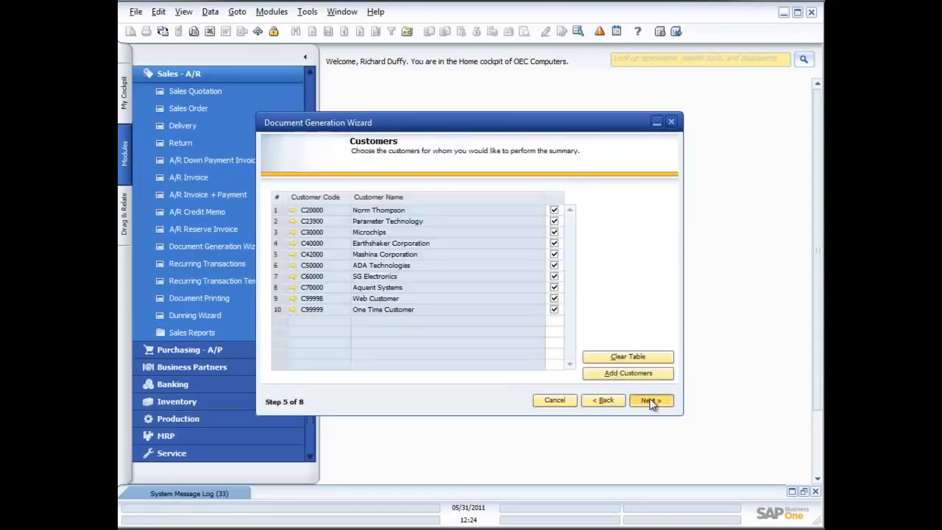
pyautogui.click(650, 401)
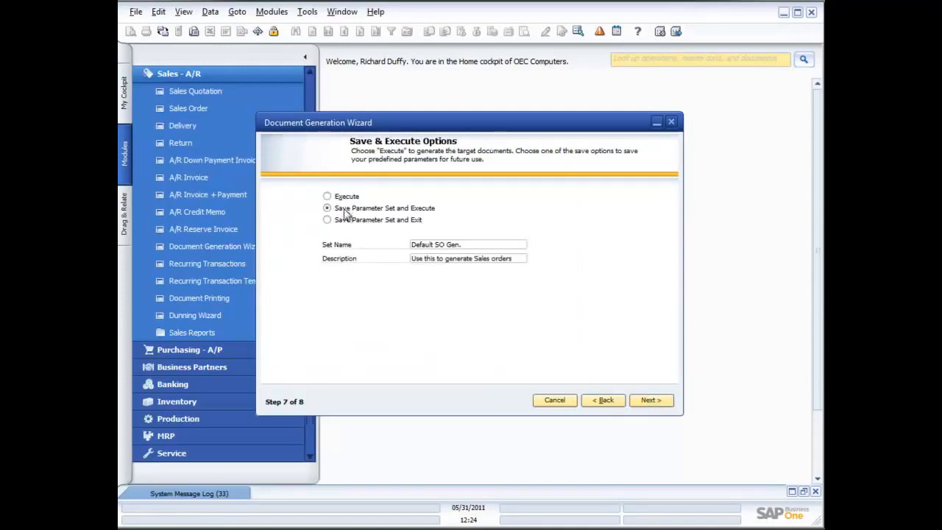
pyautogui.click(327, 196)
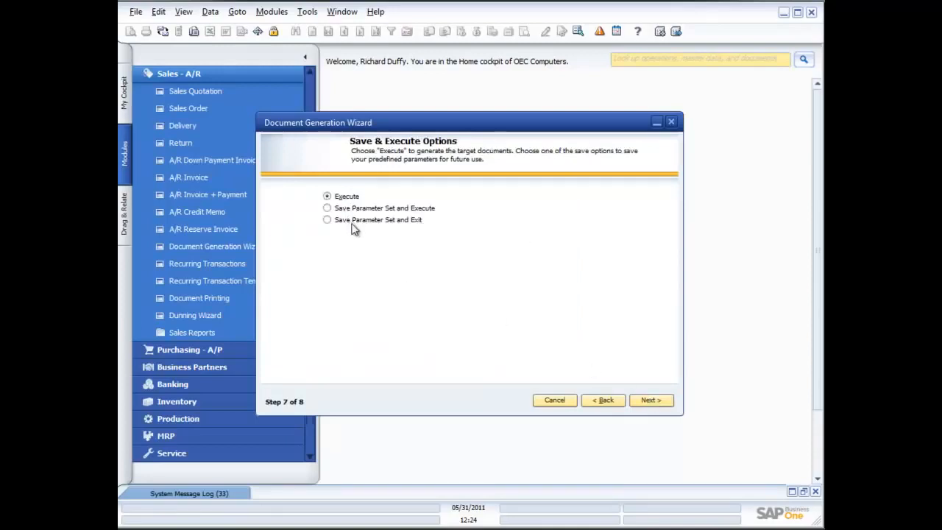
pyautogui.click(551, 402)
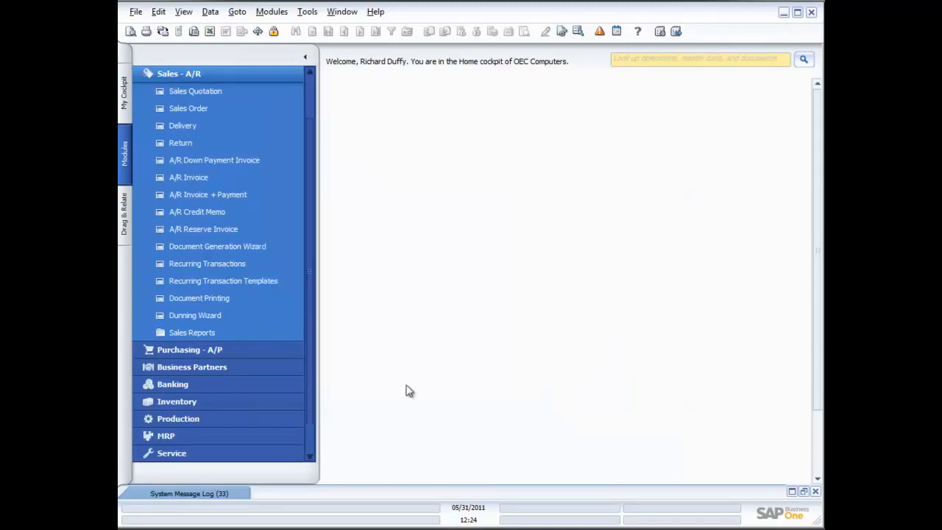
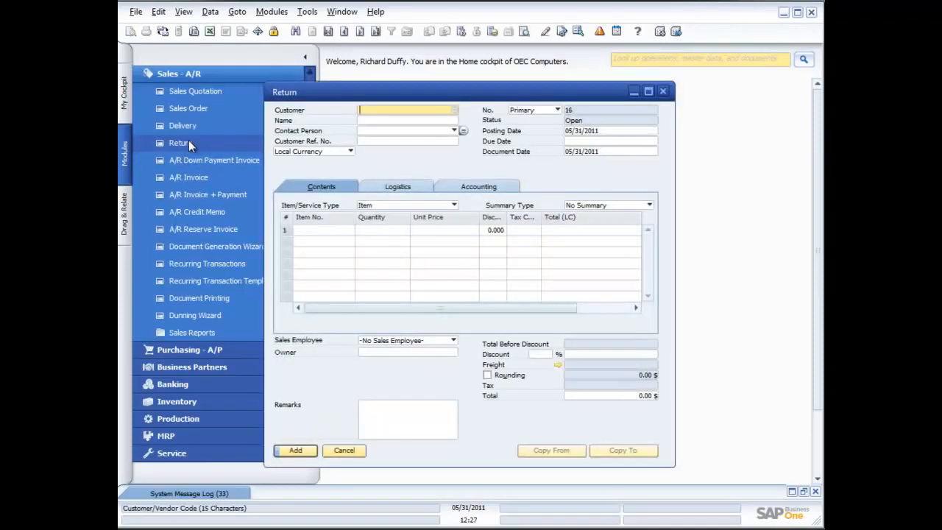
pyautogui.click(453, 111)
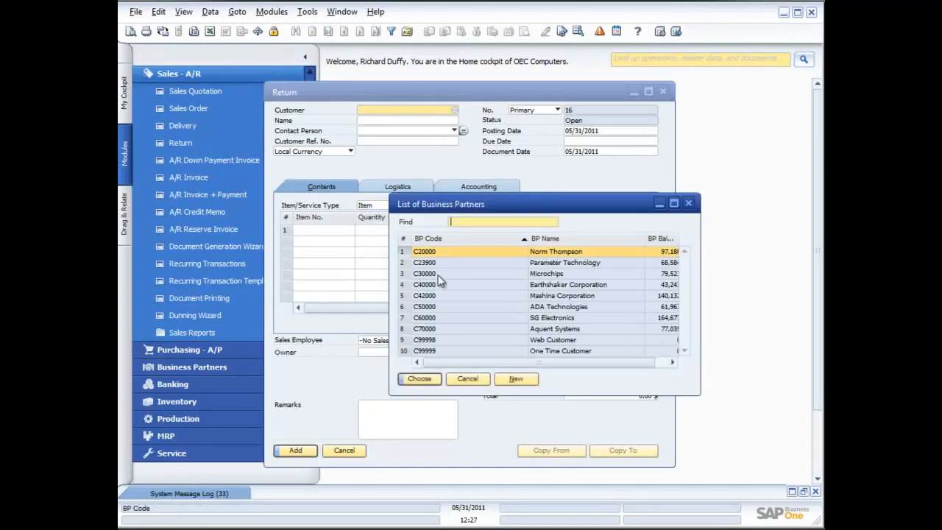
pyautogui.doubleClick(450, 284)
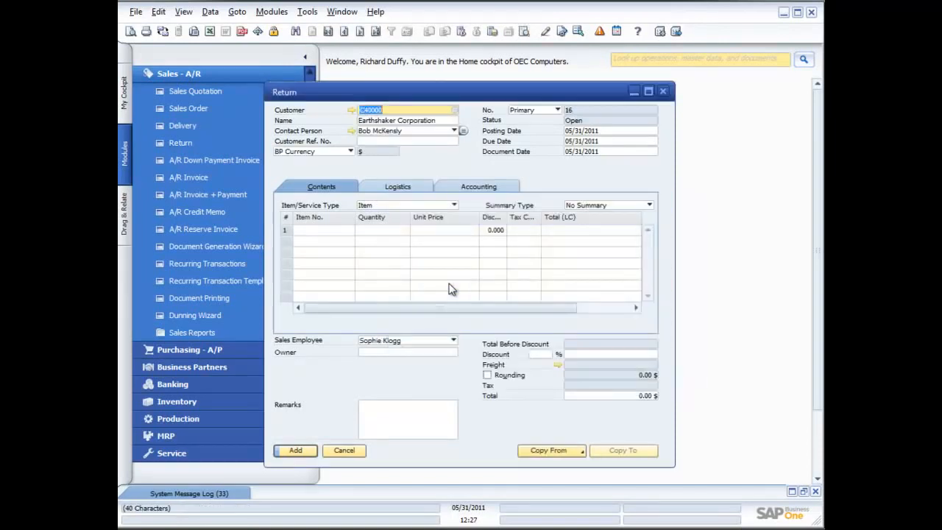
pyautogui.click(576, 449)
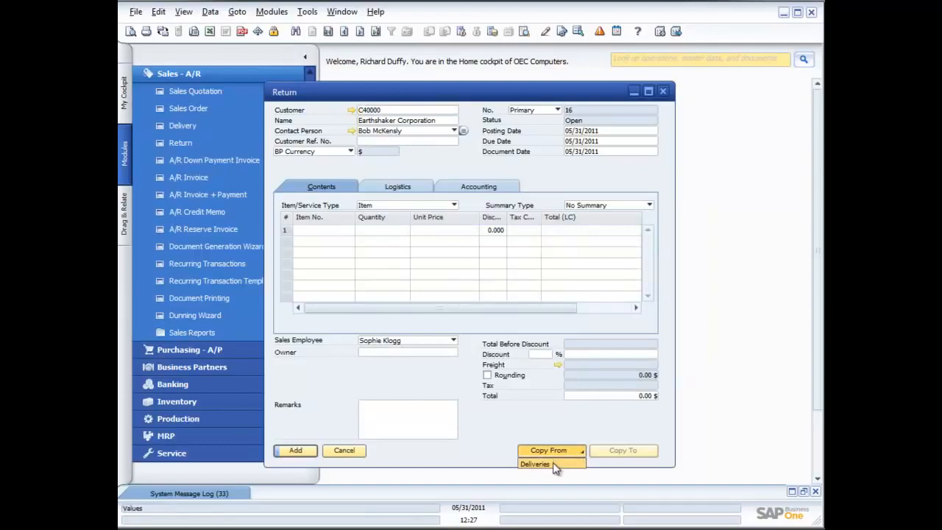
pyautogui.click(552, 461)
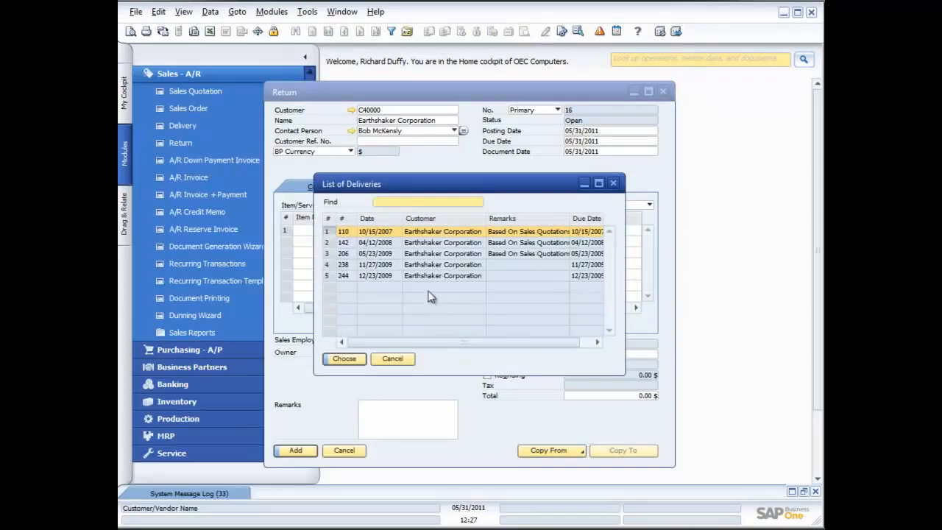
pyautogui.click(407, 359)
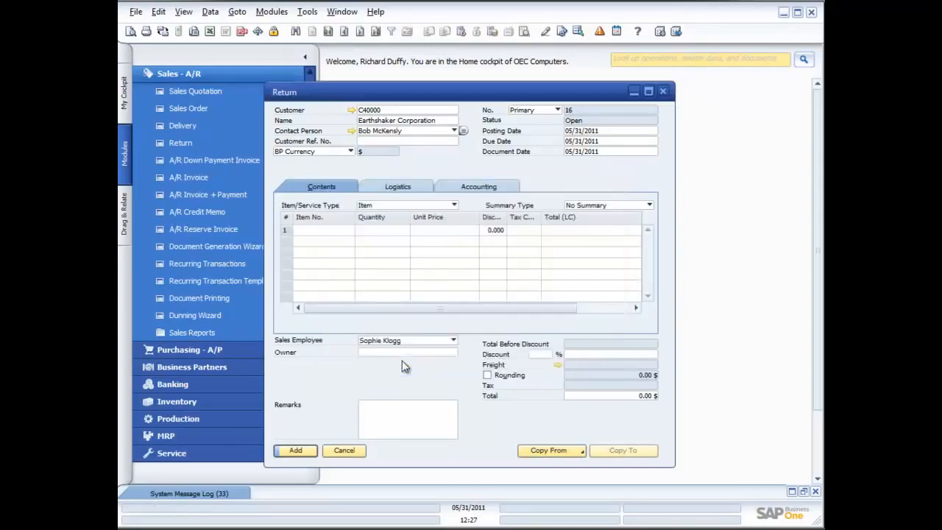
pyautogui.click(343, 450)
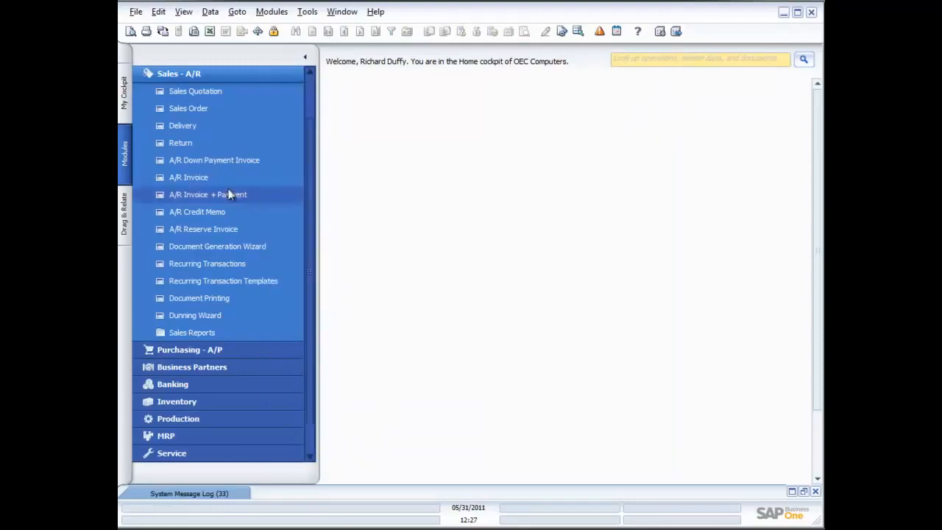
# Step: Start a new A/R credit memo for the customer Earthshaker Corporation
pyautogui.click(197, 213)
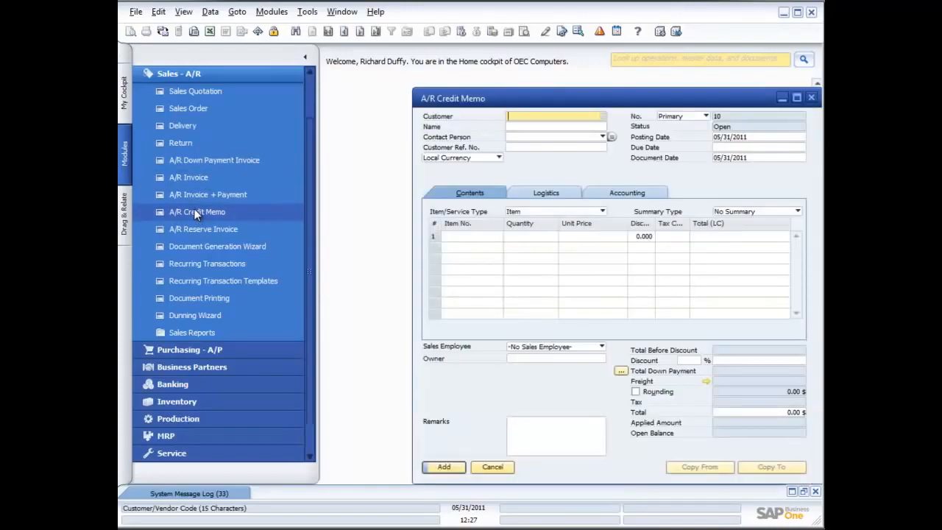
pyautogui.moveTo(559, 102); pyautogui.dragTo(507, 94)
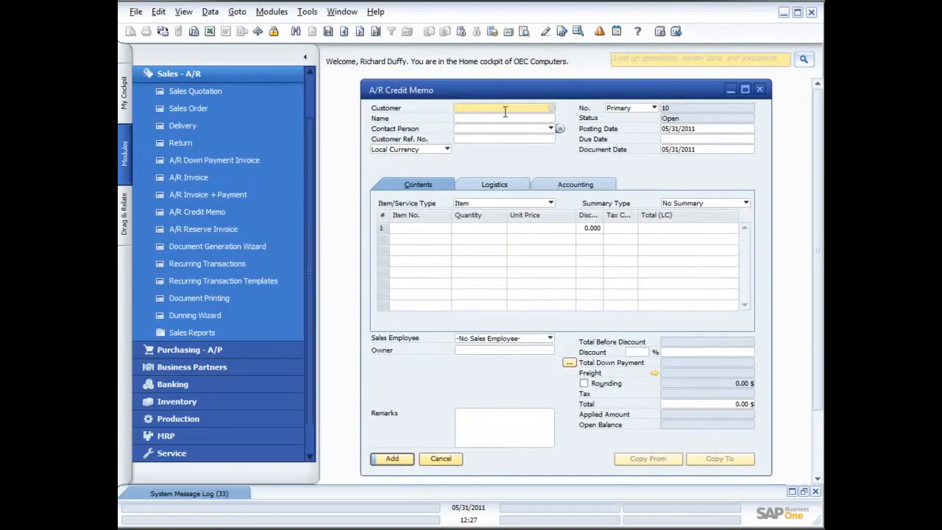
pyautogui.click(550, 108)
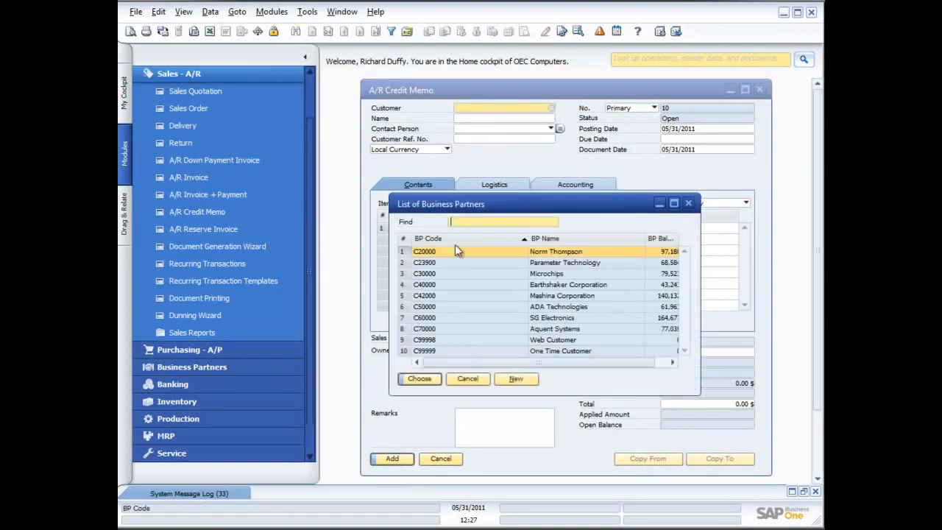
pyautogui.doubleClick(403, 284)
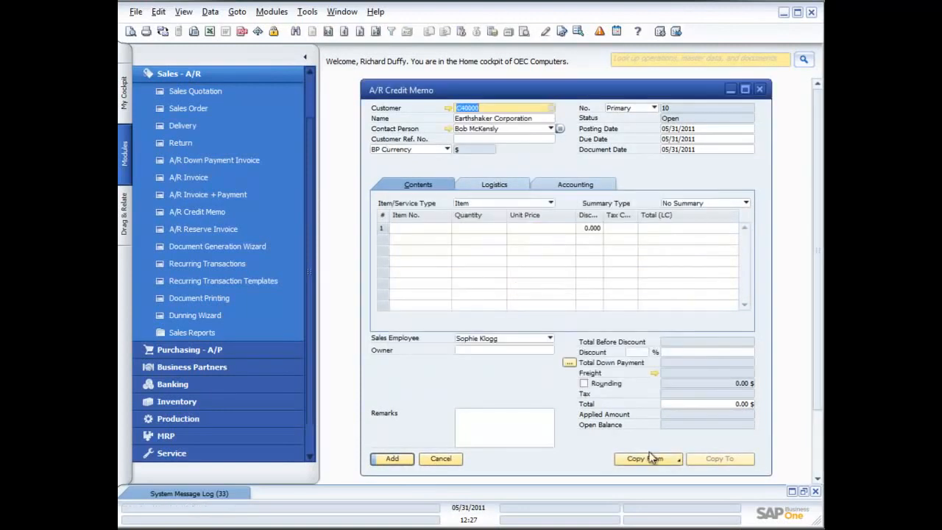
# Step: Copy the customer's latest A/R invoice, dated 05/31/2011, into the credit memo, drawing all data with the current exchange rate option
pyautogui.click(674, 459)
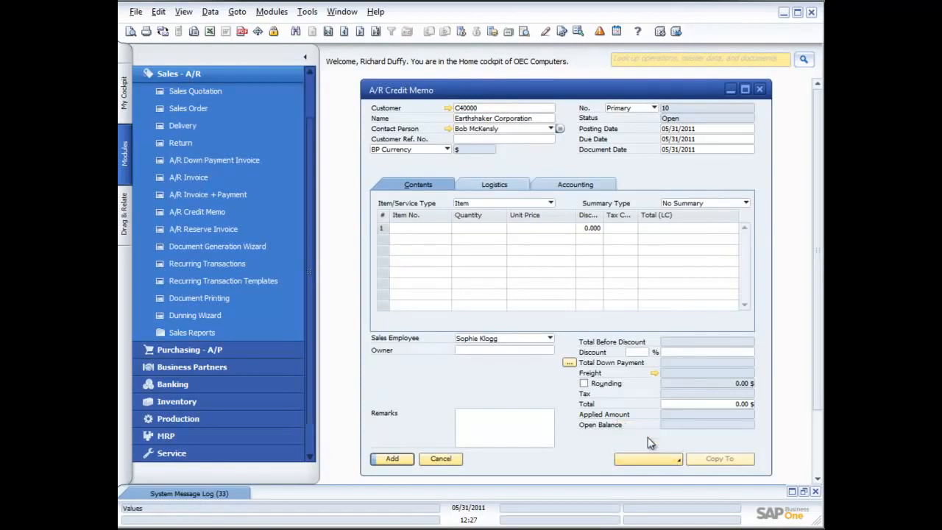
pyautogui.click(647, 437)
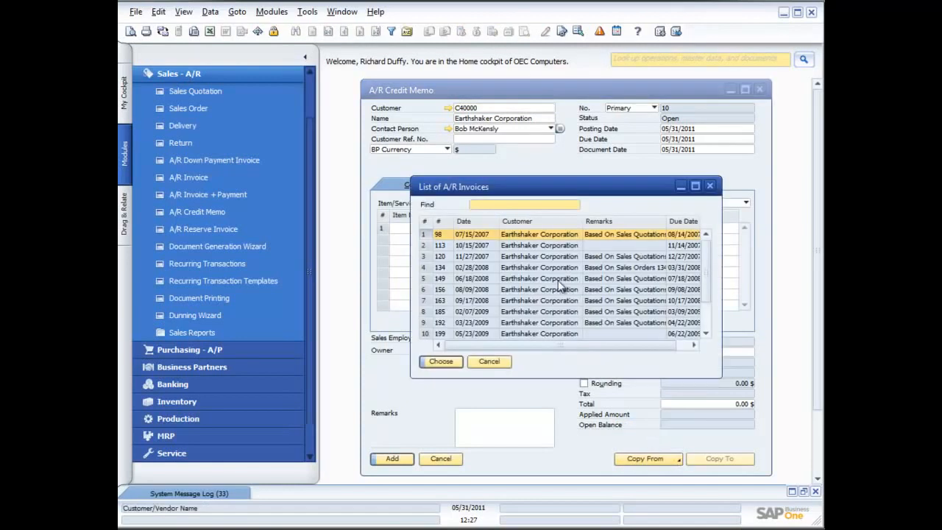
pyautogui.doubleClick(479, 222)
pyautogui.click(479, 222)
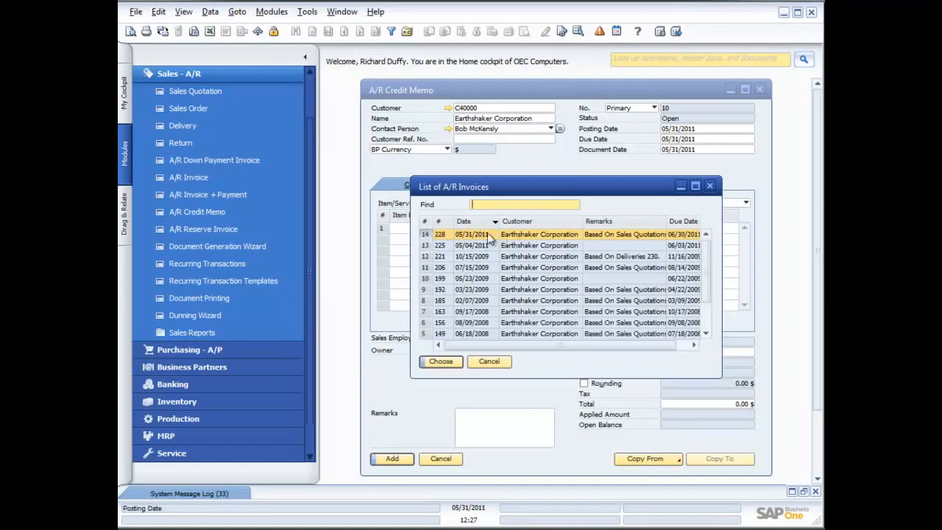
pyautogui.doubleClick(487, 236)
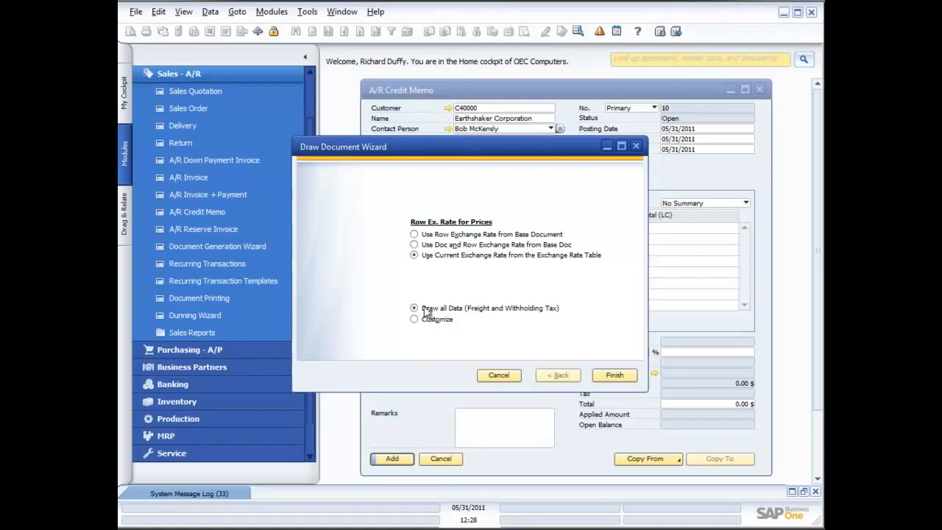
pyautogui.click(613, 375)
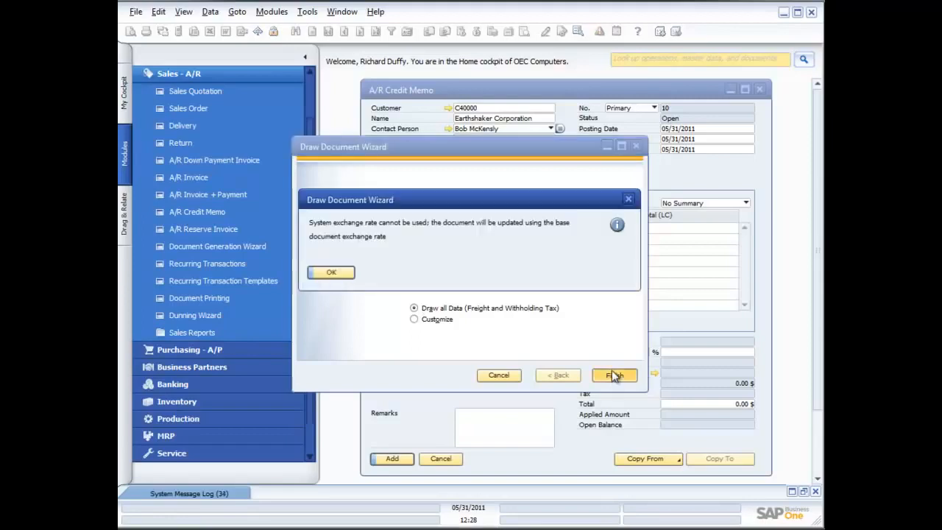
pyautogui.click(350, 274)
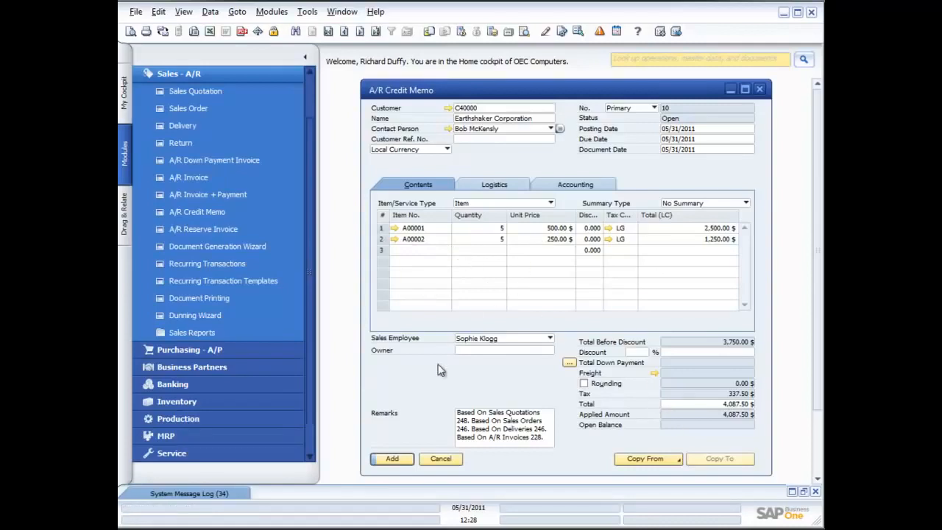
# Step: Add the A/R credit memo, confirm its posting, and close the form
pyautogui.click(394, 458)
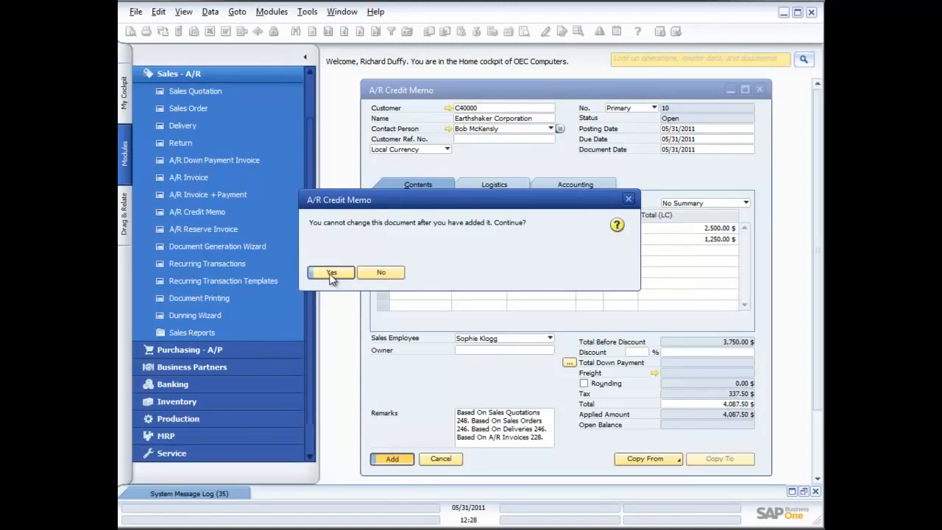
pyautogui.click(331, 274)
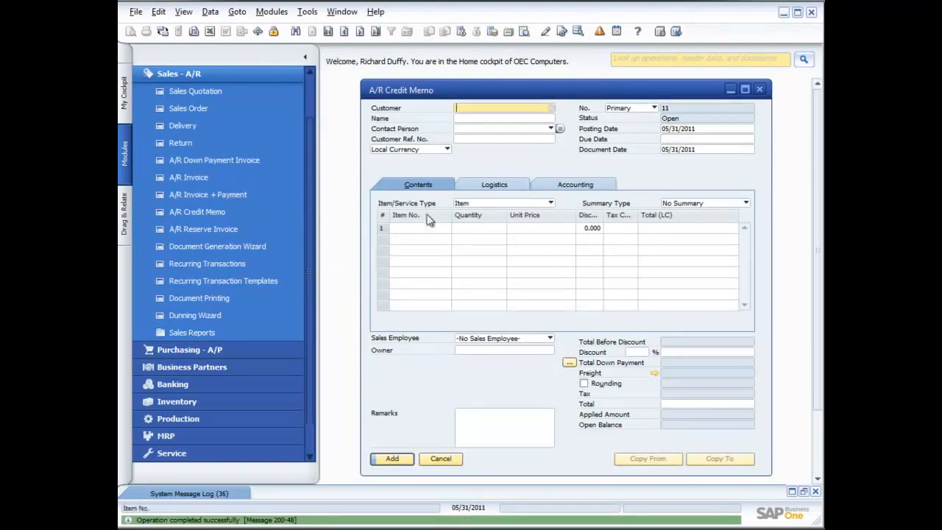
pyautogui.click(759, 89)
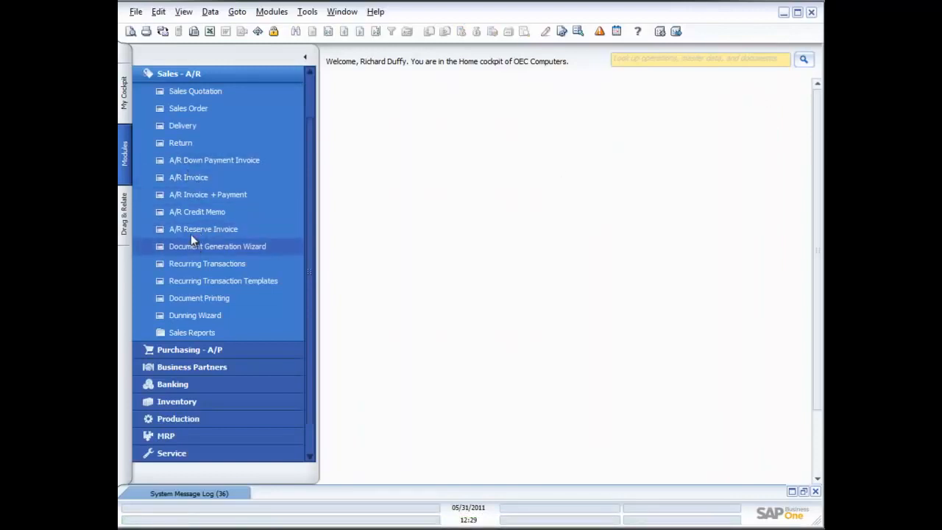
# Step: Start a new return document for the customer Earthshaker Corporation
pyautogui.click(174, 145)
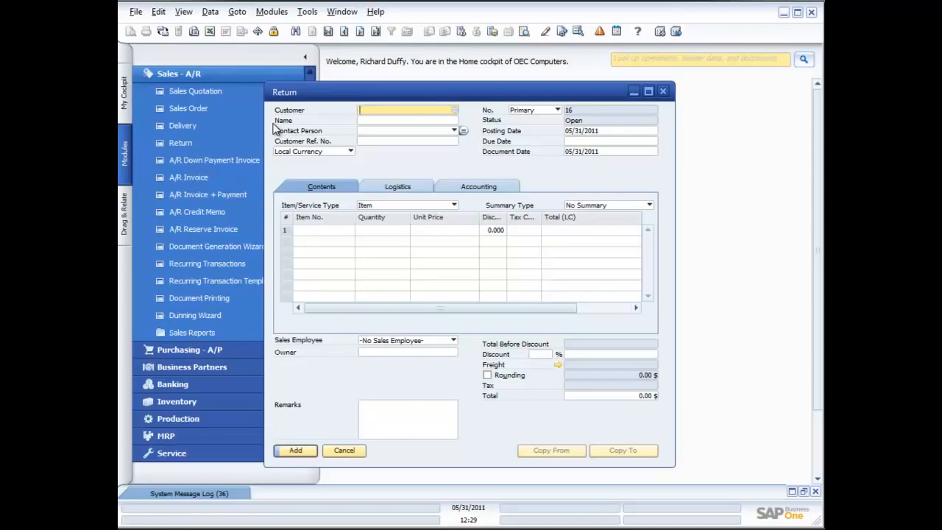
pyautogui.click(455, 109)
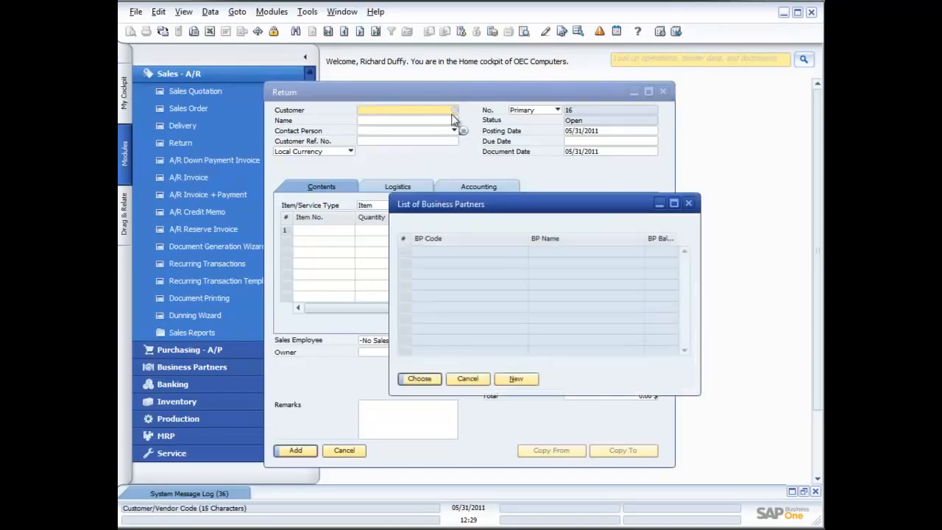
pyautogui.doubleClick(515, 285)
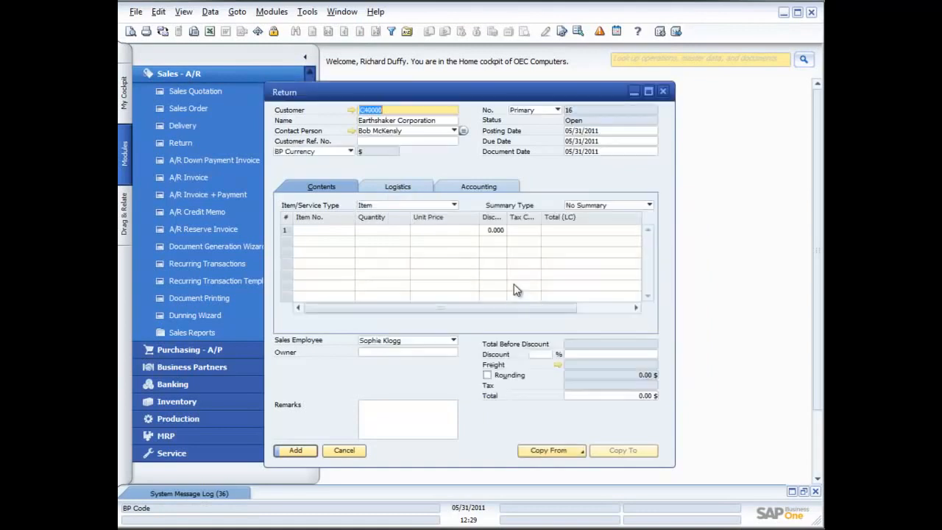
# Step: Copy the delivery dated 12/23/2009 into the return, drawing all data with the current exchange rate option
pyautogui.click(575, 450)
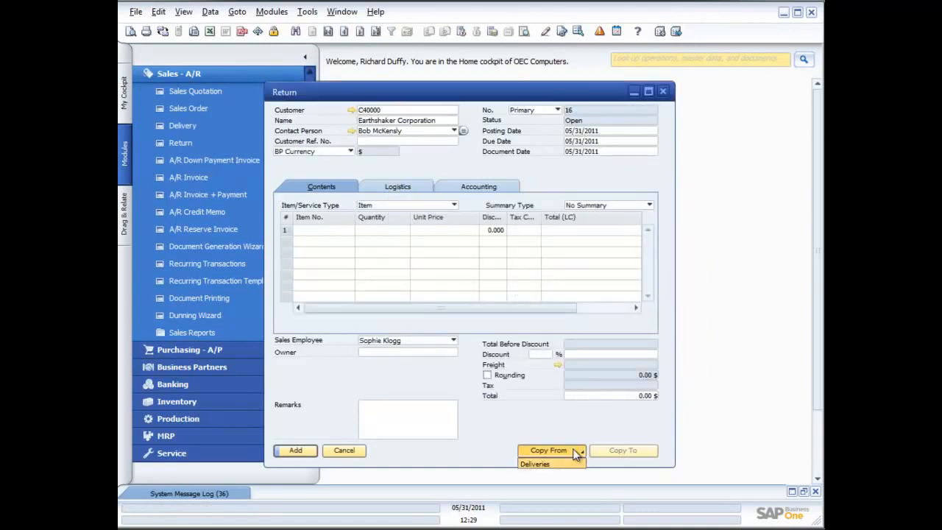
pyautogui.click(559, 464)
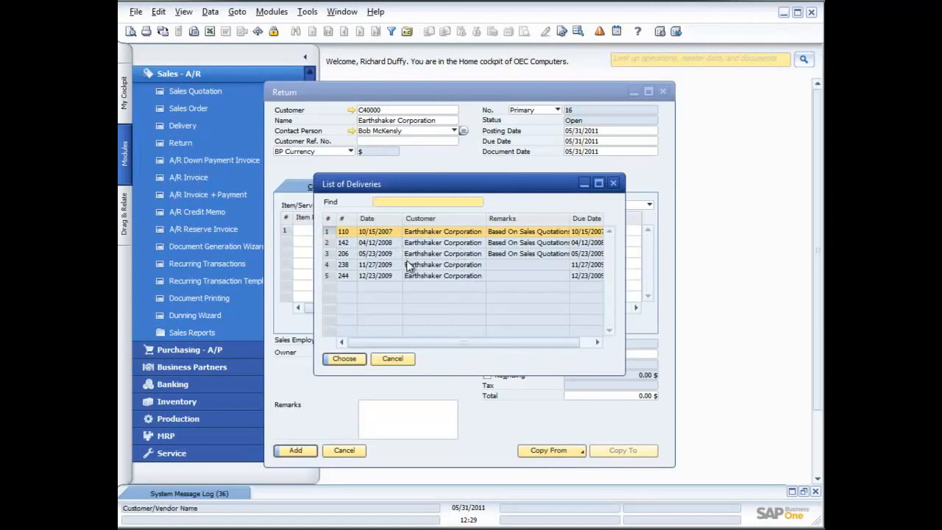
pyautogui.doubleClick(428, 276)
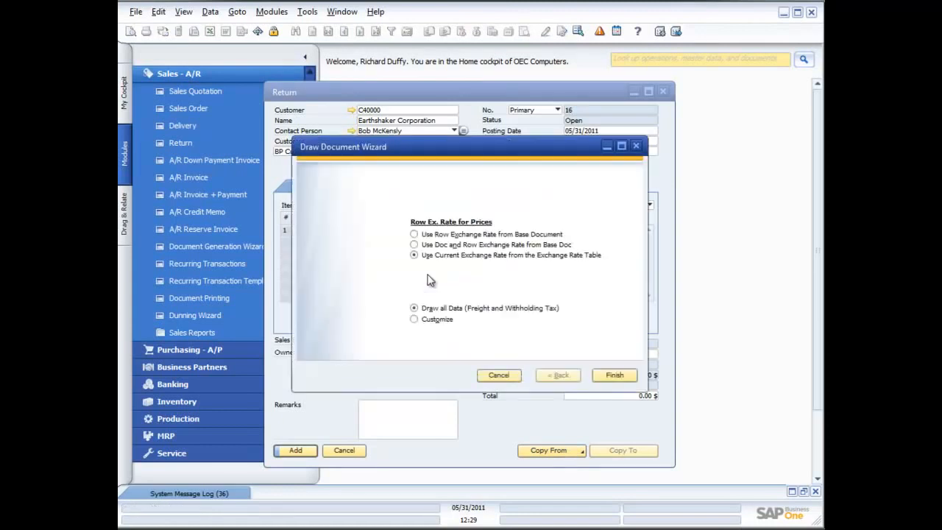
pyautogui.click(609, 376)
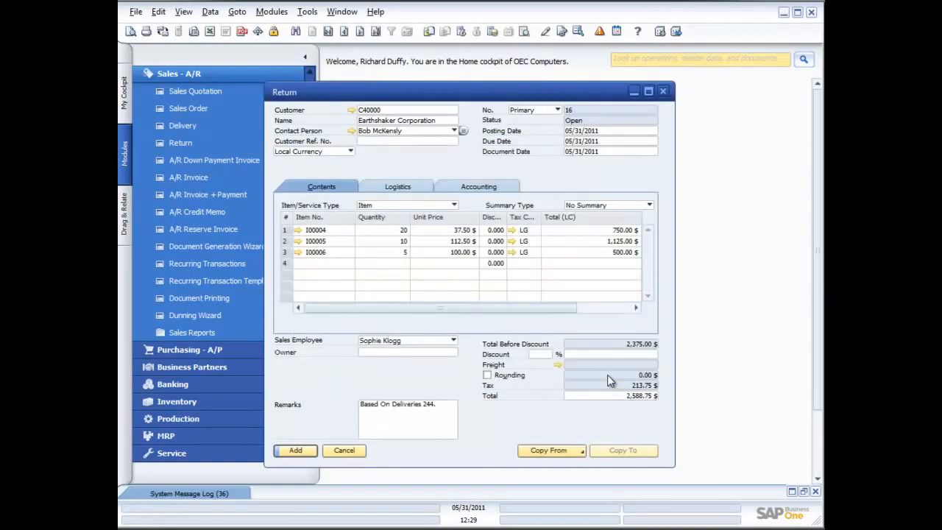
# Step: Save the return as a draft and close the form
pyautogui.rightClick(457, 375)
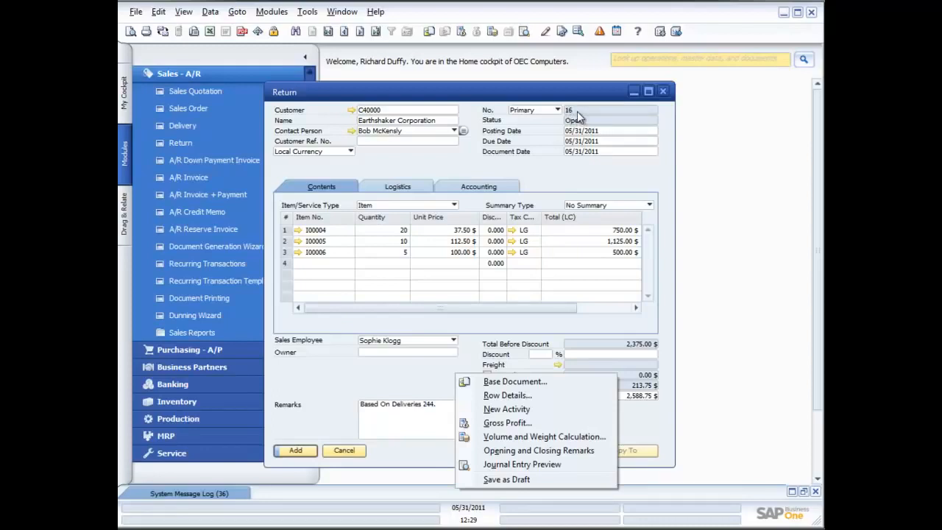
pyautogui.click(532, 483)
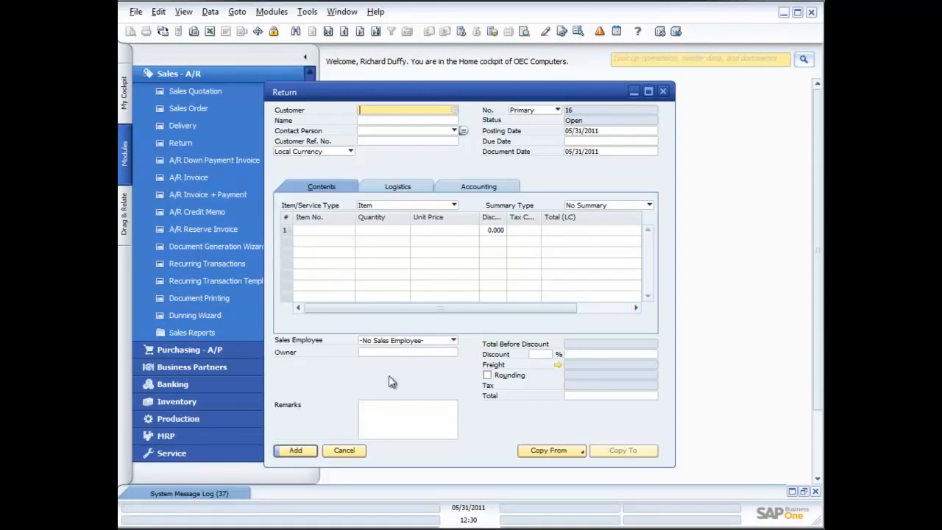
pyautogui.click(348, 451)
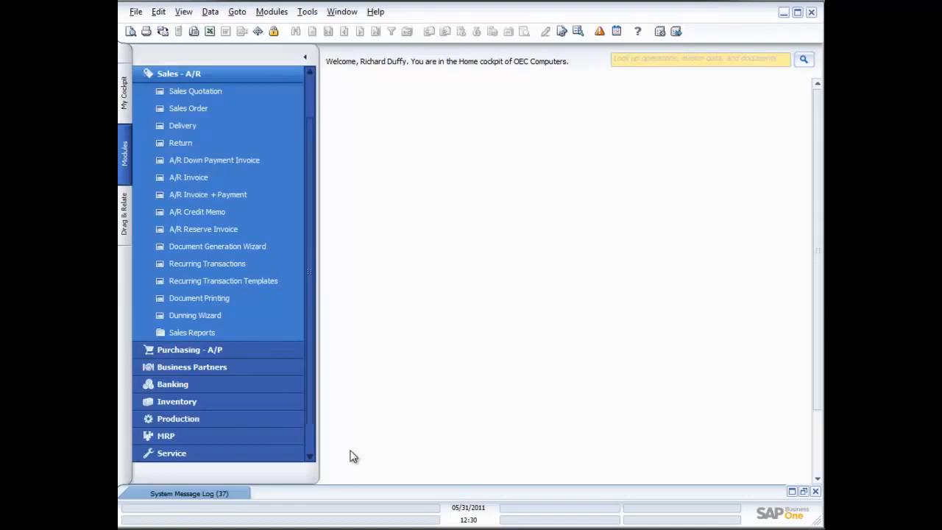
# Step: Try replacing the one-time customer with Earthshaker Corporation on an A/R Invoice + Payment, and discard the document without saving
pyautogui.click(207, 194)
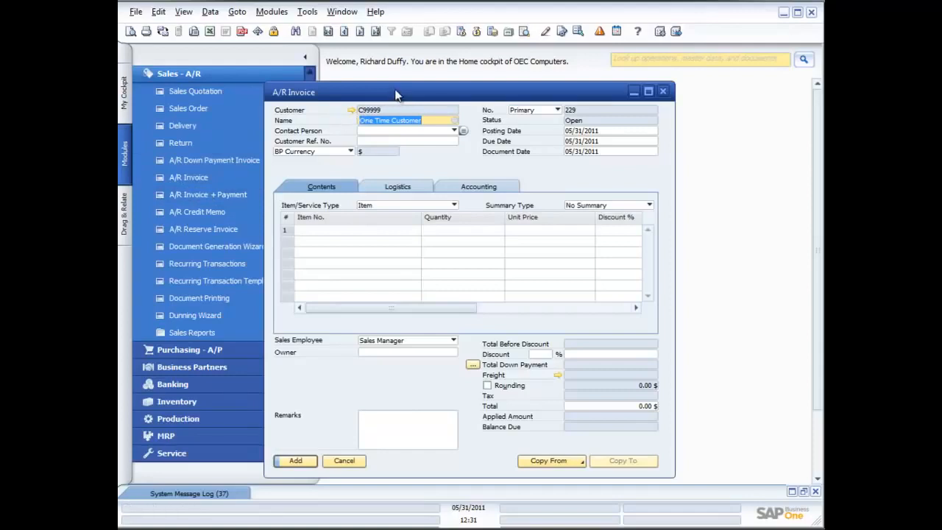
pyautogui.moveTo(395, 94); pyautogui.dragTo(464, 78)
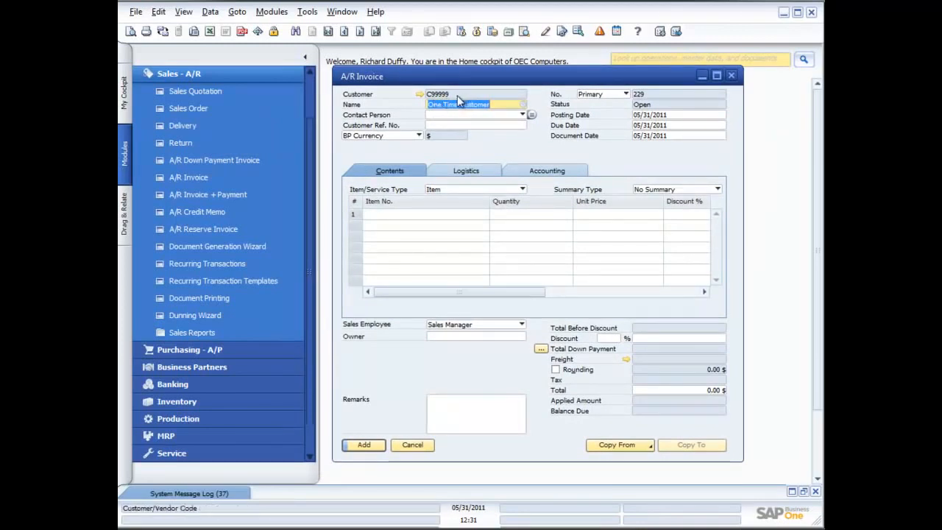
pyautogui.click(522, 105)
pyautogui.doubleClick(519, 285)
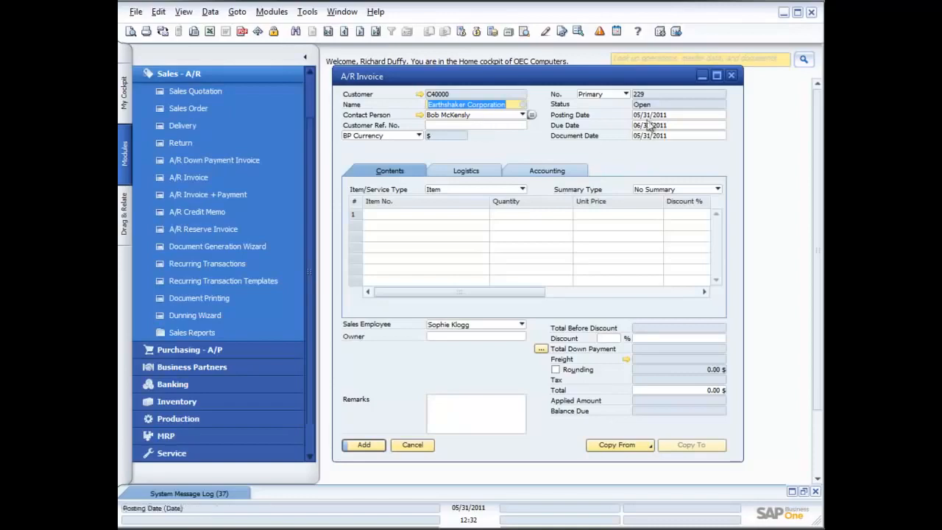
pyautogui.click(731, 76)
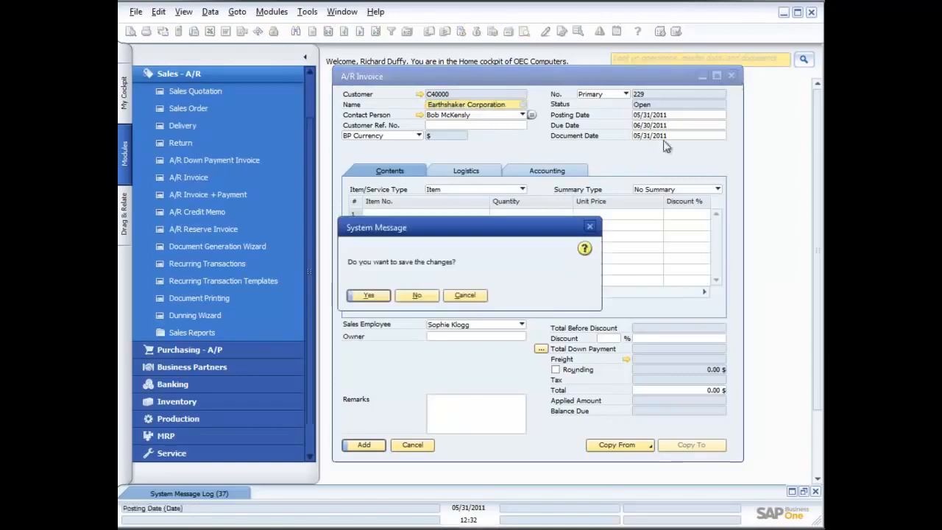
pyautogui.click(430, 297)
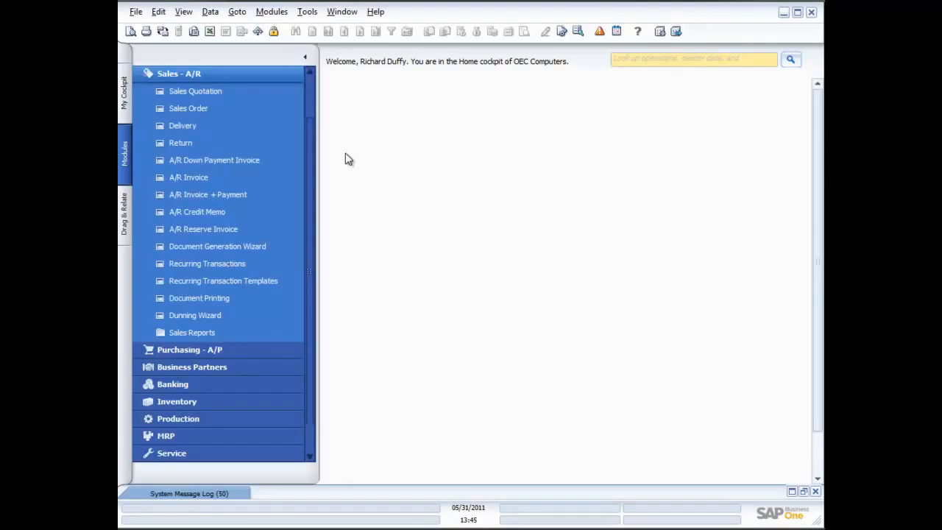
# Step: Start a new sales order for the customer Earthshaker Corporation and set its item/service type to Service
pyautogui.click(193, 109)
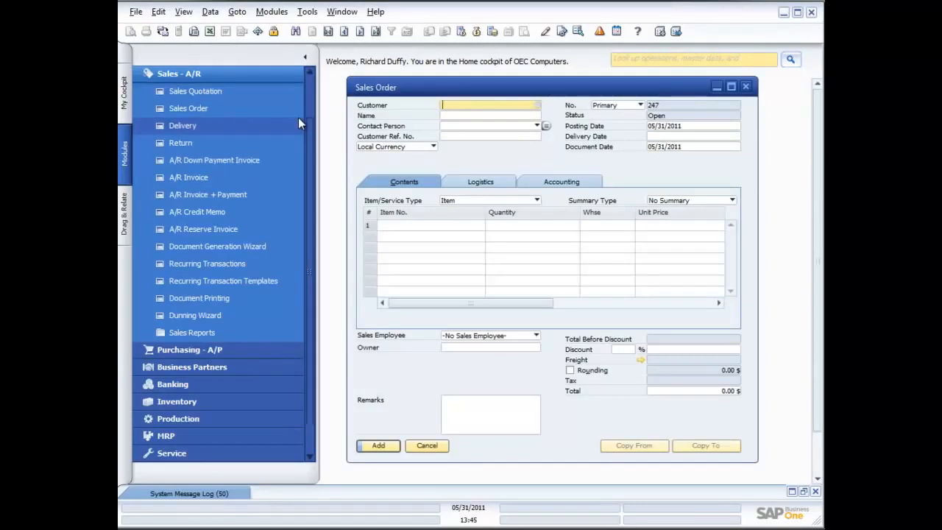
pyautogui.click(538, 106)
pyautogui.doubleClick(492, 285)
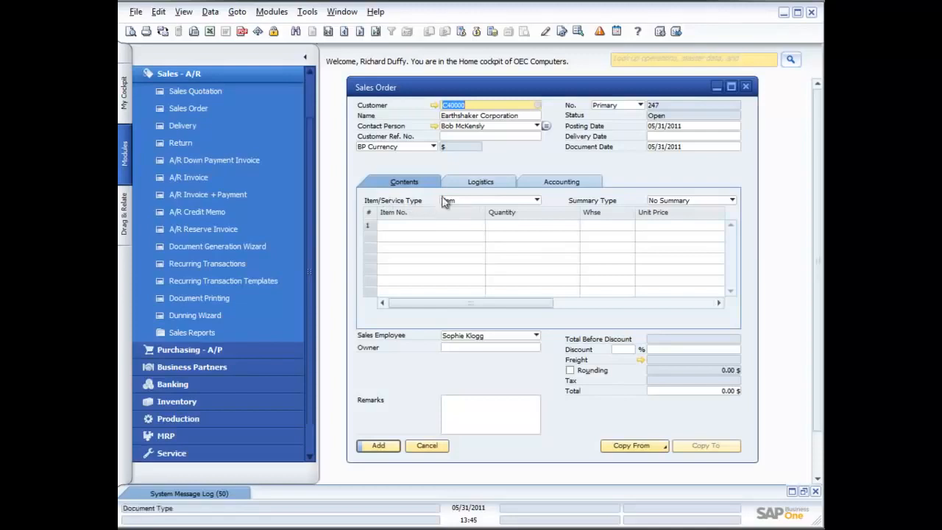
pyautogui.click(537, 200)
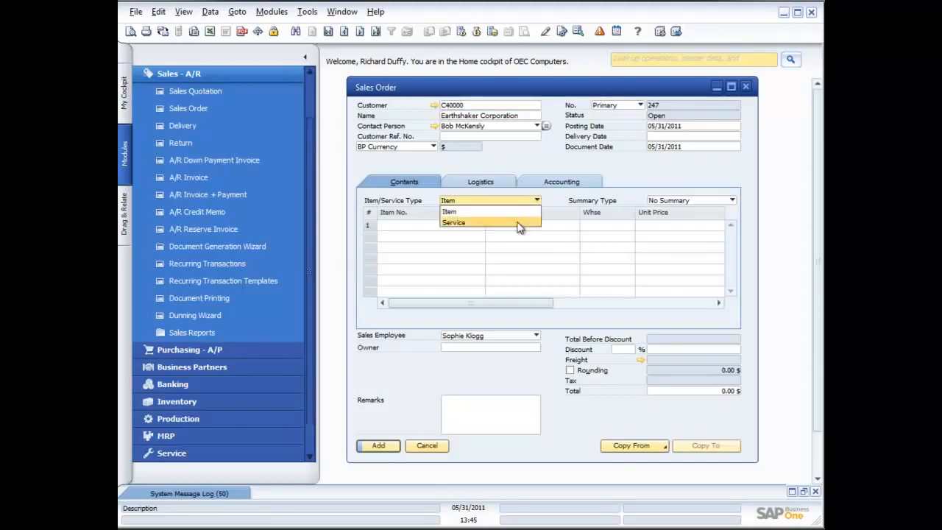
pyautogui.click(519, 229)
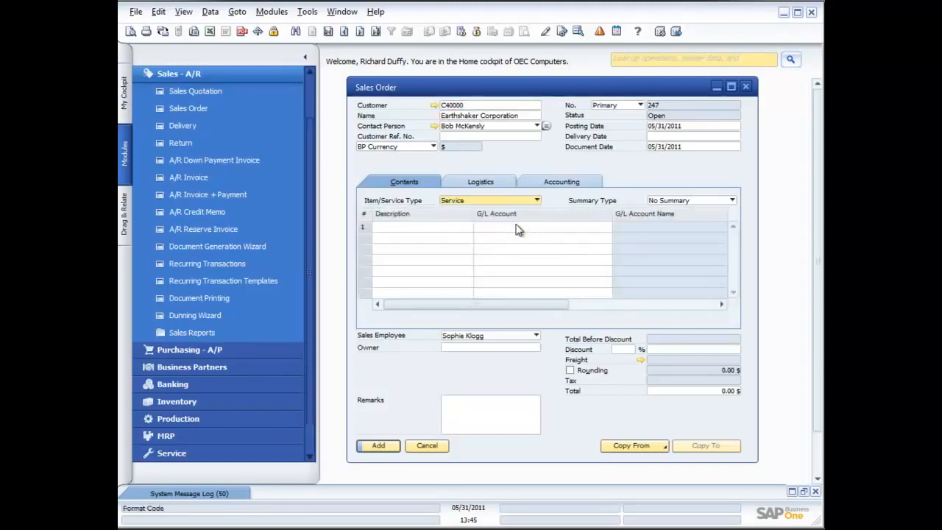
# Step: Enter "Installation of printers on site" as the description of the sales order's first service line
pyautogui.click(447, 228)
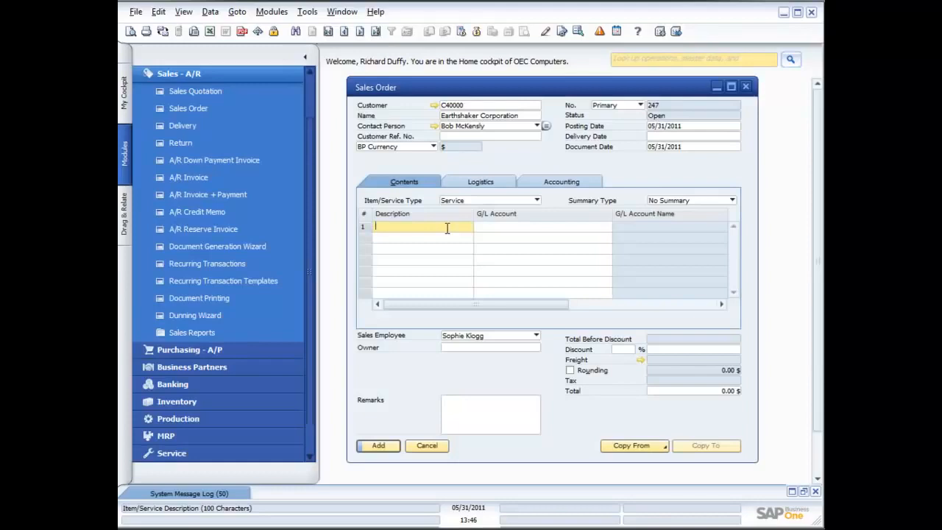
pyautogui.write('Installation of print')
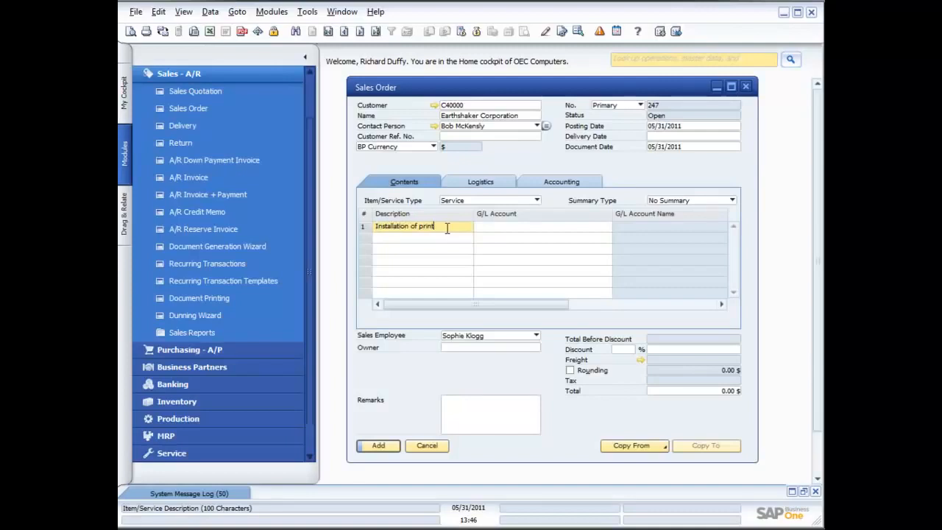
pyautogui.write('ers on site')
pyautogui.click(519, 229)
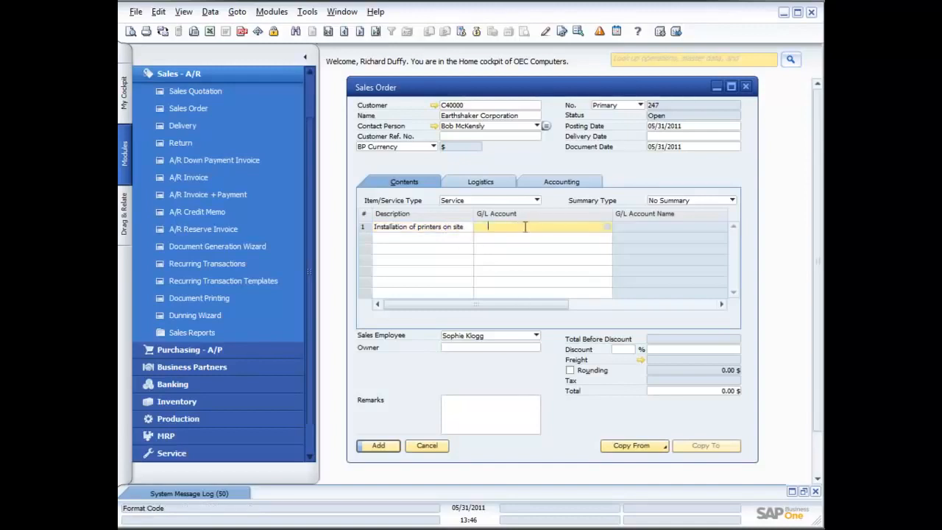
pyautogui.click(609, 227)
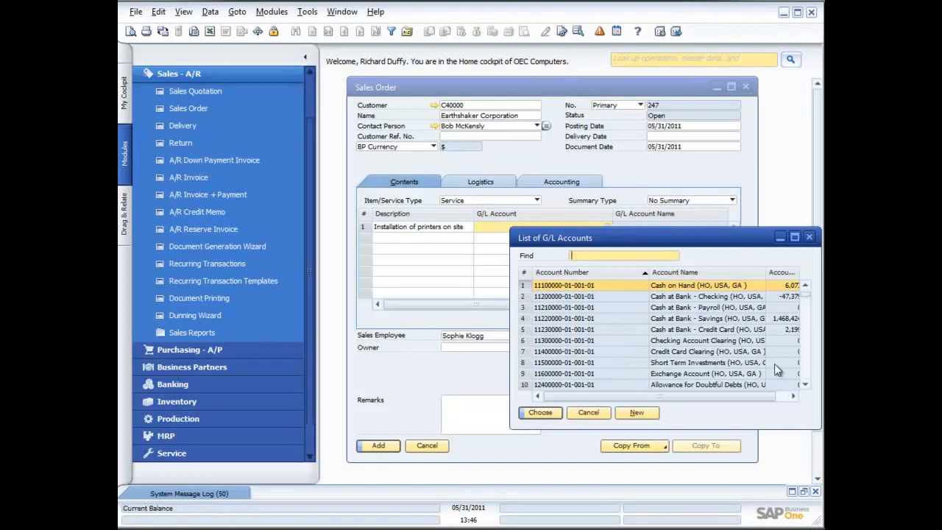
pyautogui.click(806, 372)
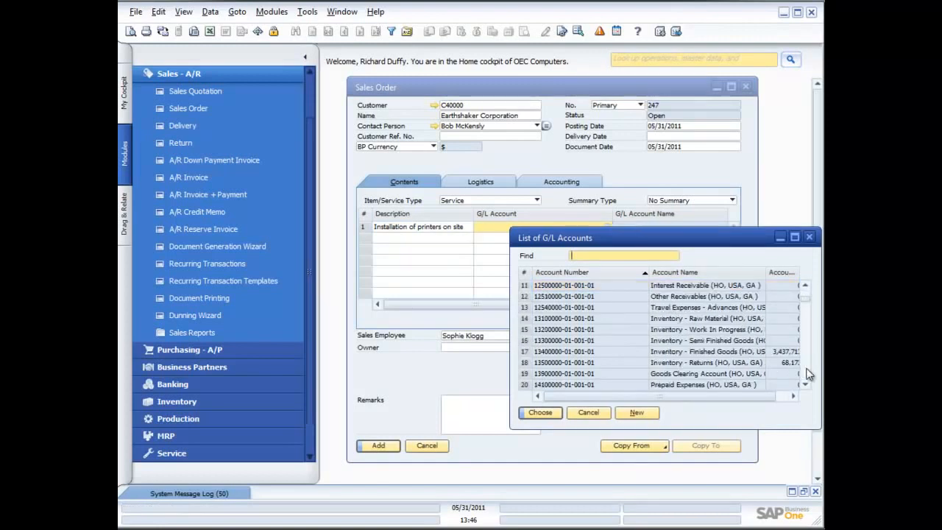
pyautogui.click(806, 372)
pyautogui.click(806, 372)
pyautogui.click(806, 372)
pyautogui.click(807, 372)
pyautogui.click(807, 372)
pyautogui.click(806, 372)
pyautogui.click(806, 372)
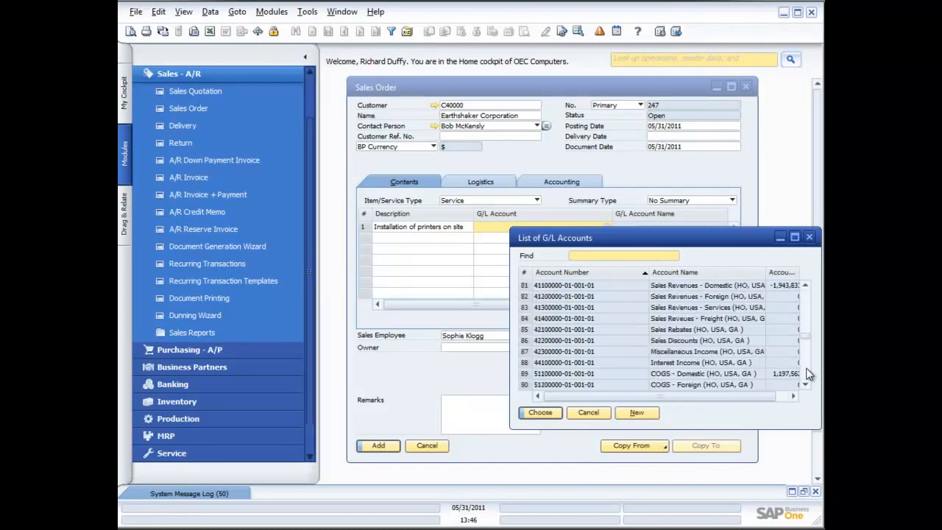
pyautogui.doubleClick(684, 288)
# Step: Set the service line's local-currency total to 250.00 and add the sales order
pyautogui.moveTo(561, 309); pyautogui.dragTo(719, 310)
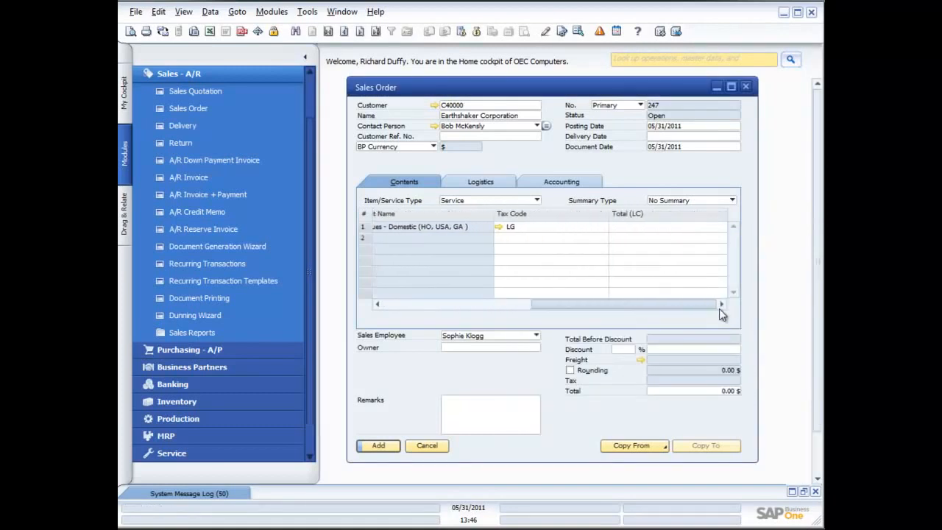
pyautogui.click(666, 226)
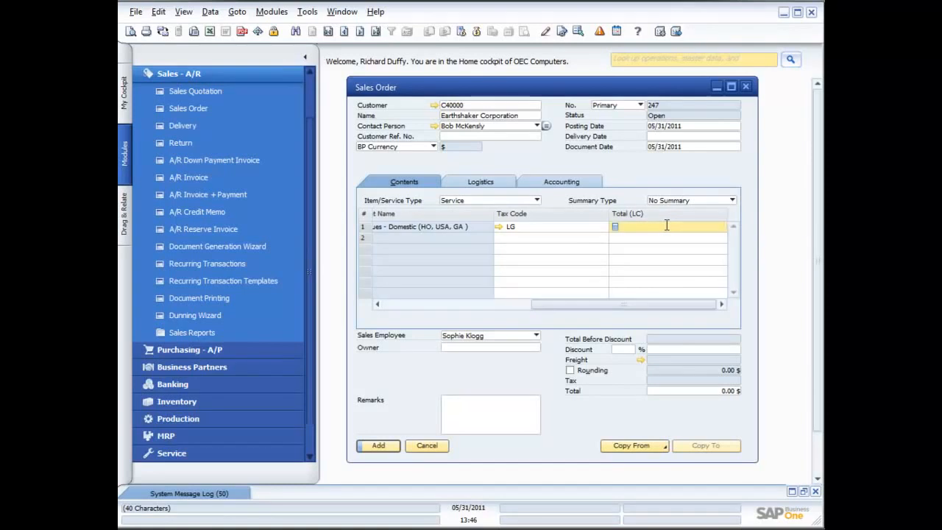
pyautogui.write('250.00')
pyautogui.press('Tab')
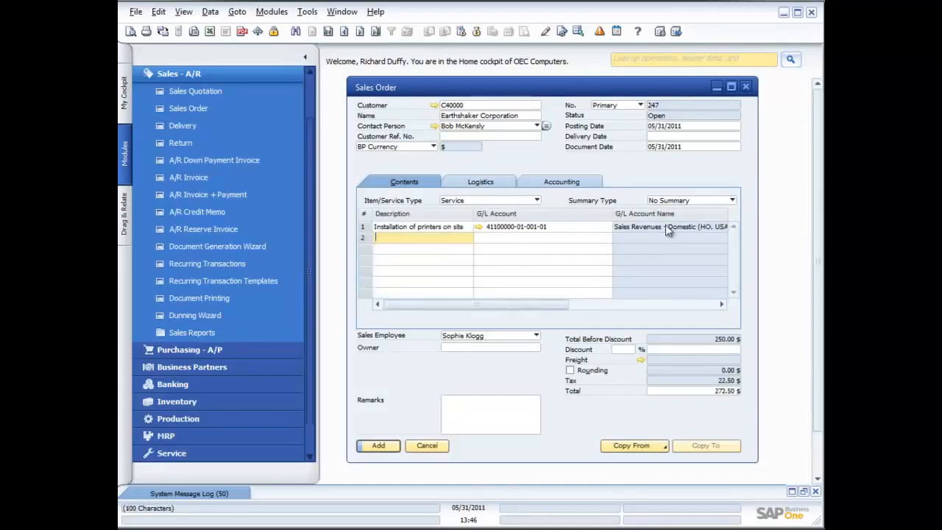
pyautogui.click(379, 448)
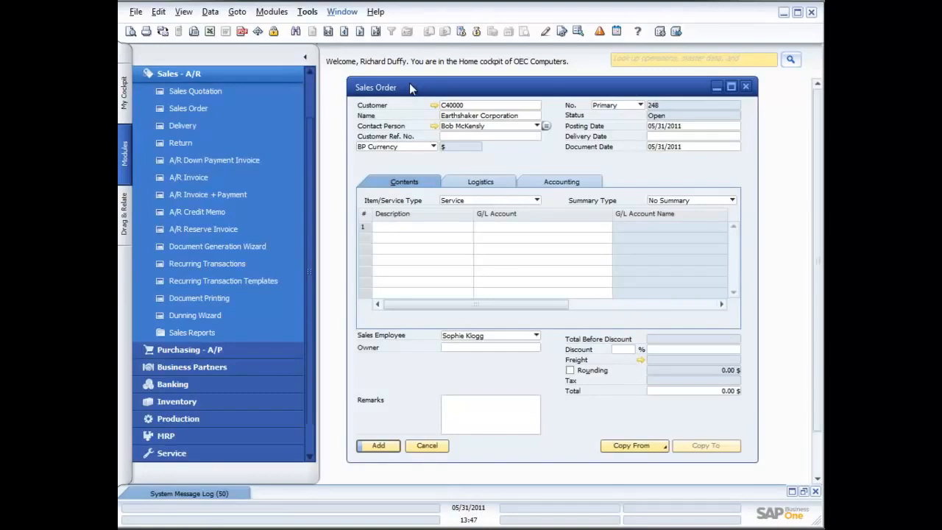
# Step: Display the most recent sales order and copy it to an A/R invoice
pyautogui.click(376, 32)
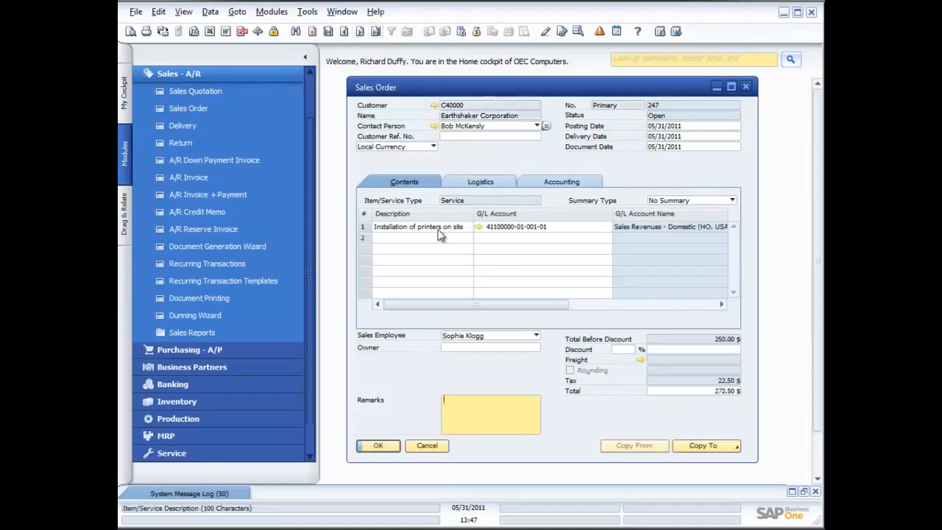
pyautogui.click(716, 446)
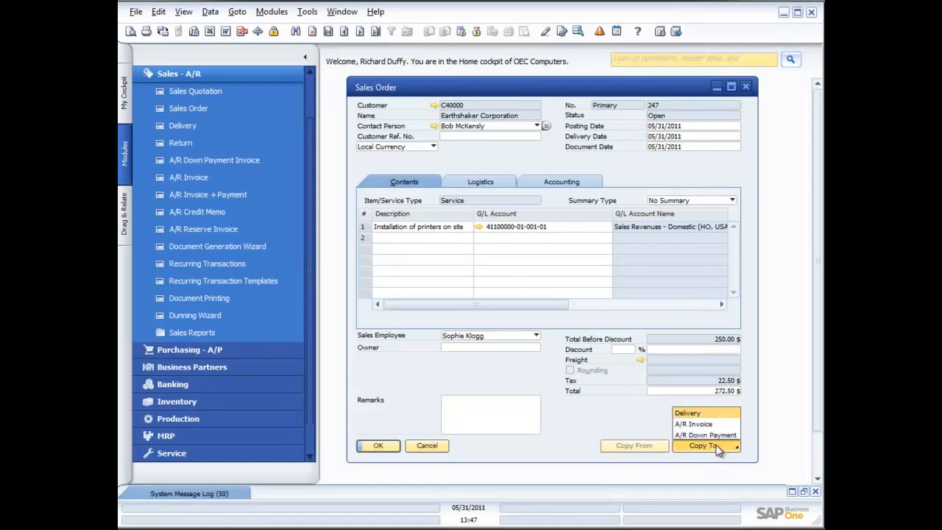
pyautogui.click(695, 425)
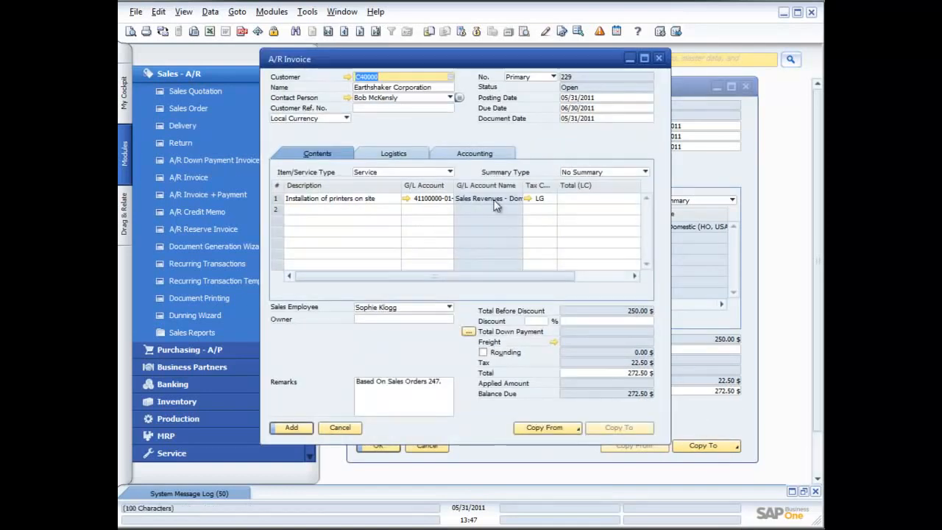
# Step: Add the A/R invoice for the printer installation, accept that it becomes unchangeable, and close the invoice form
pyautogui.click(294, 427)
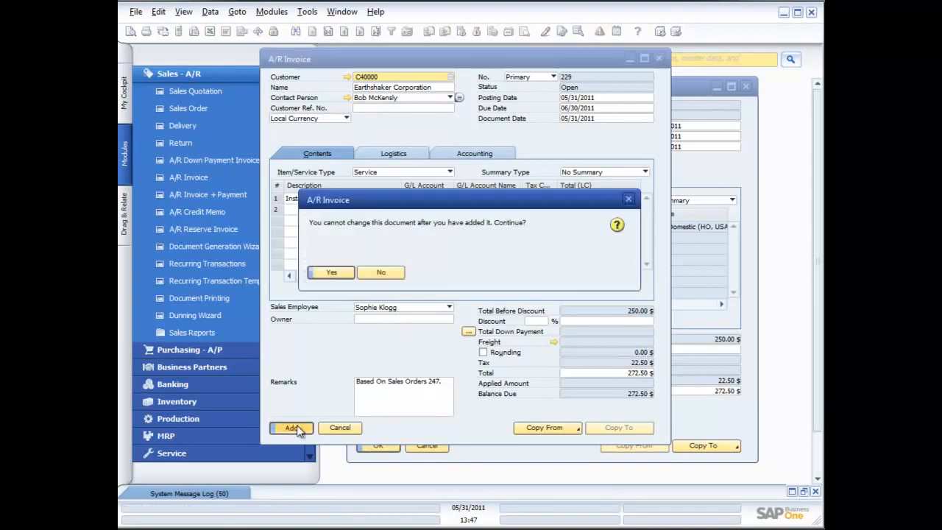
pyautogui.click(332, 272)
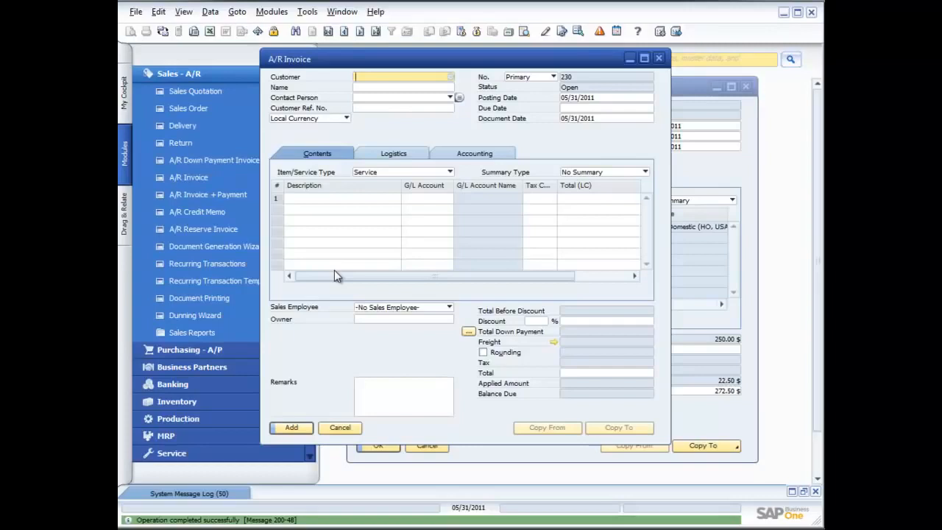
pyautogui.click(660, 58)
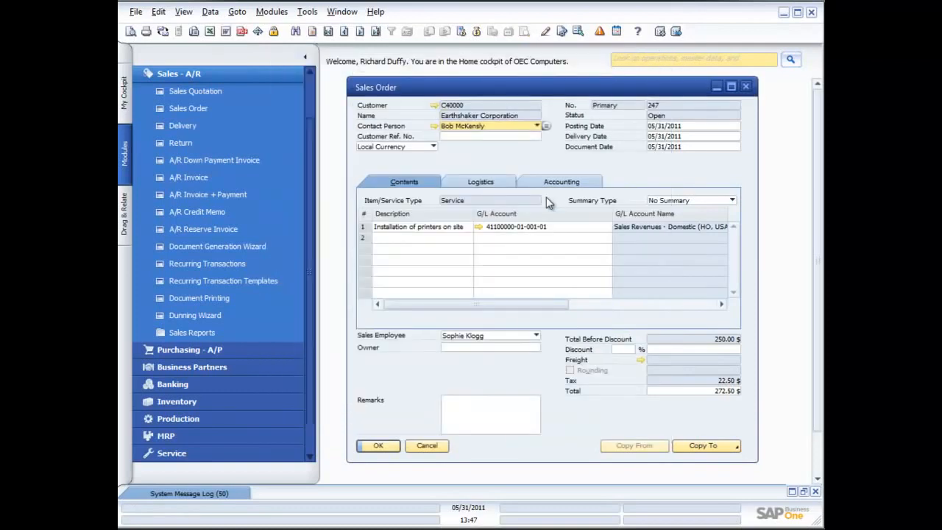